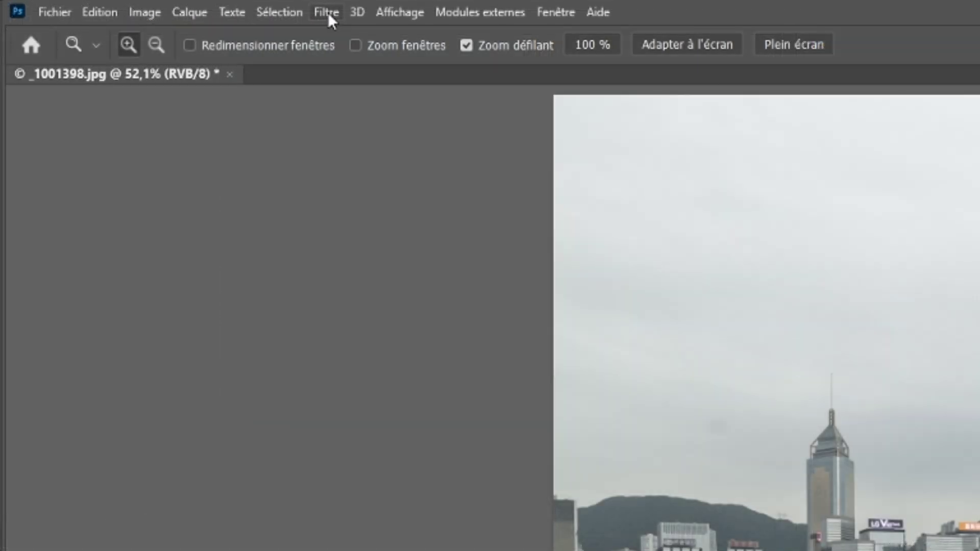
# Open the Bascule-Décentrement filter from the blur gallery effects for the waterfront photo.
pyautogui.click(328, 14)
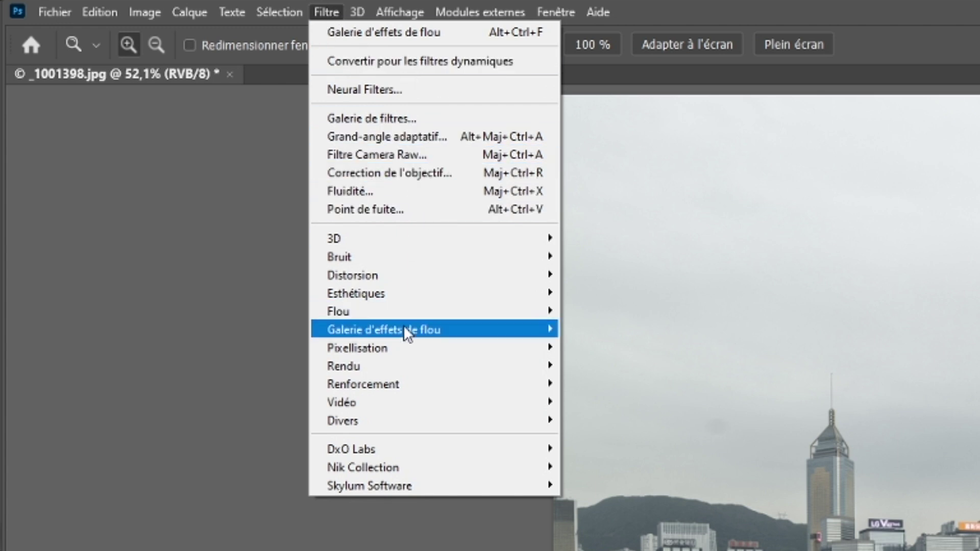
pyautogui.moveTo(387, 327)
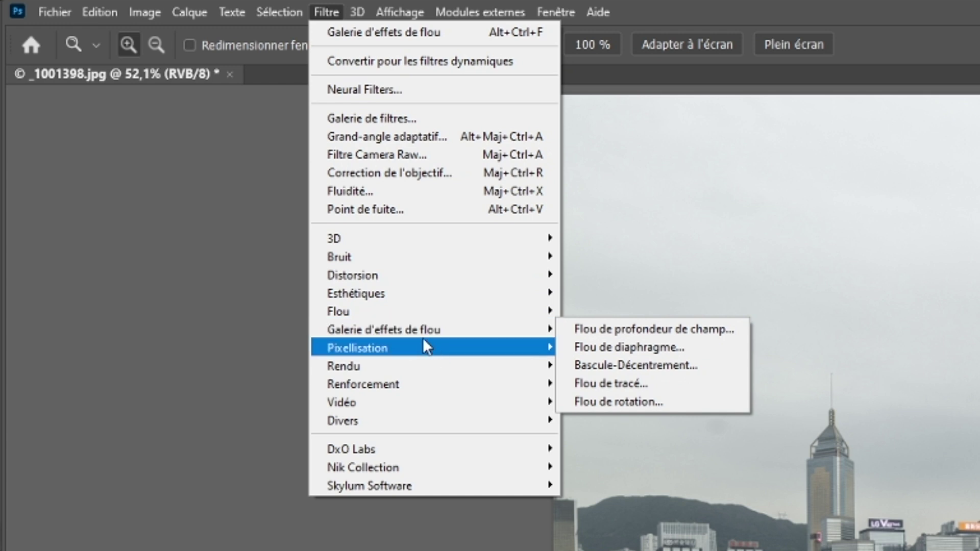
pyautogui.click(628, 363)
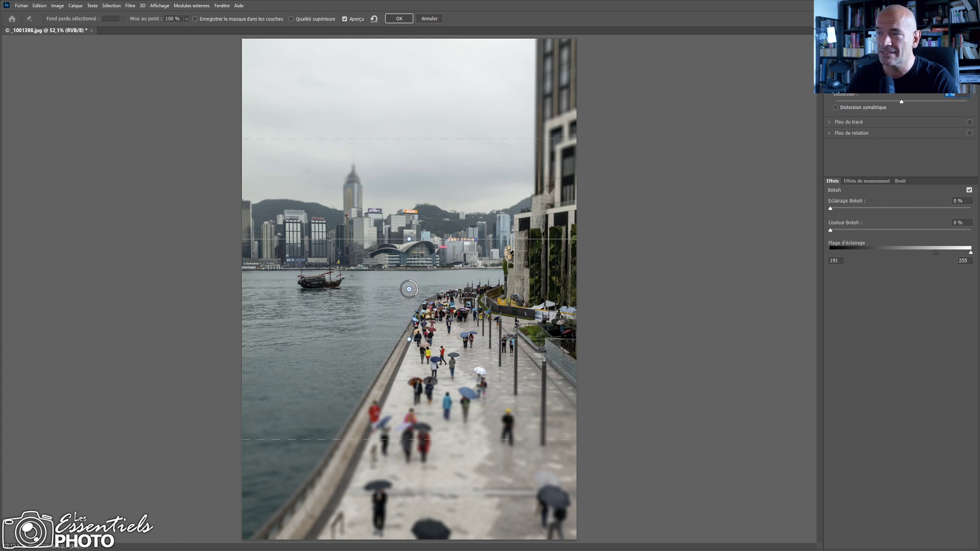
# Reposition the tilt-shift centre over the upper part of the promenade and narrow the sharp band below it.
pyautogui.moveTo(409, 289); pyautogui.dragTo(317, 363)
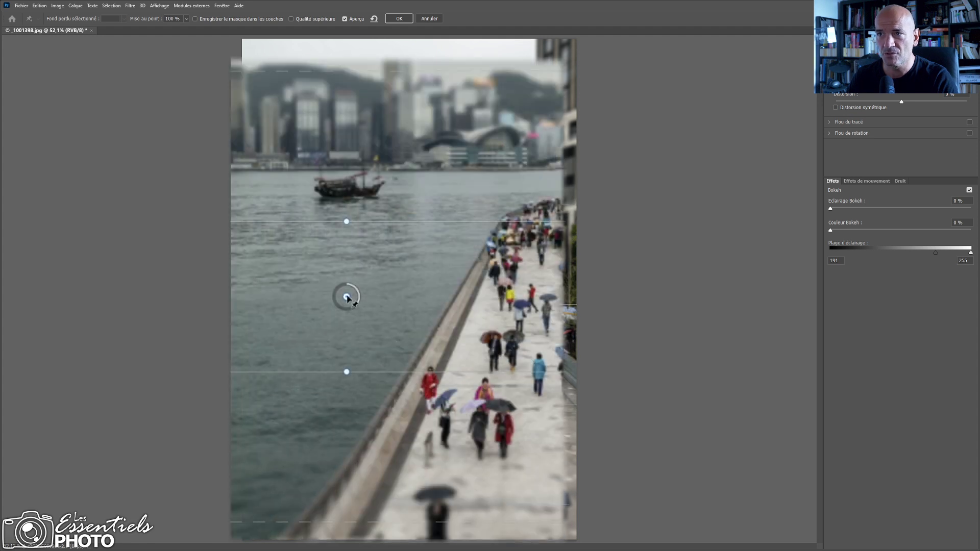
pyautogui.moveTo(347, 299)
pyautogui.mouseDown()
pyautogui.moveTo(537, 249)
pyautogui.moveTo(354, 279)
pyautogui.moveTo(309, 317)
pyautogui.moveTo(366, 303)
pyautogui.moveTo(352, 303)
pyautogui.mouseUp()
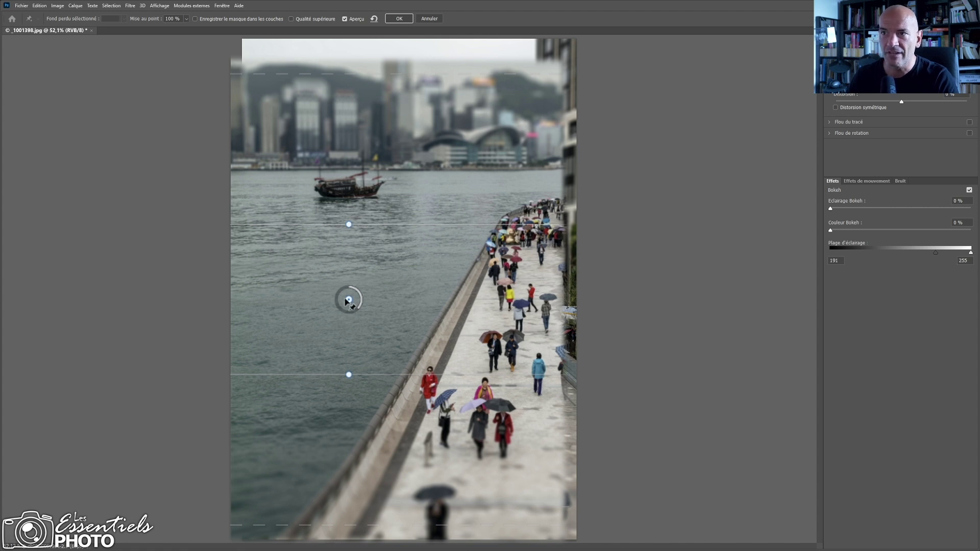
pyautogui.moveTo(349, 300); pyautogui.dragTo(340, 410)
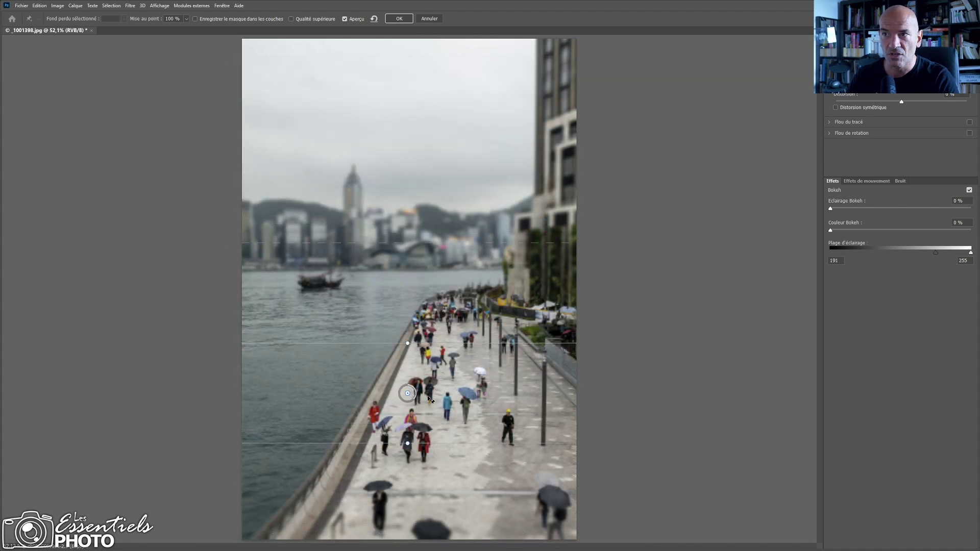
pyautogui.moveTo(459, 409); pyautogui.dragTo(415, 351)
pyautogui.moveTo(406, 499); pyautogui.dragTo(408, 439)
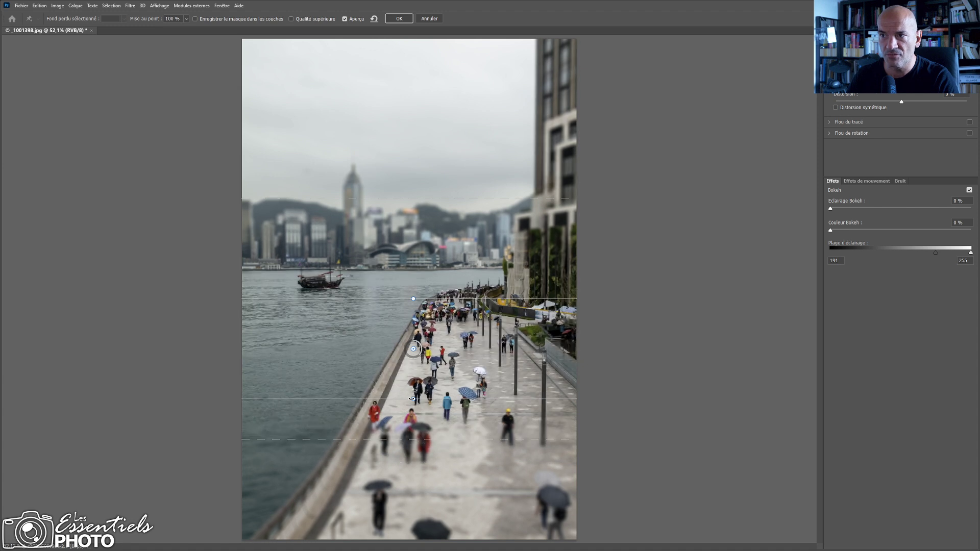
pyautogui.moveTo(408, 399)
pyautogui.mouseDown()
pyautogui.moveTo(408, 374)
pyautogui.moveTo(443, 388)
pyautogui.moveTo(391, 382)
pyautogui.moveTo(367, 349)
pyautogui.moveTo(378, 387)
pyautogui.moveTo(440, 393)
pyautogui.moveTo(413, 397)
pyautogui.mouseUp()
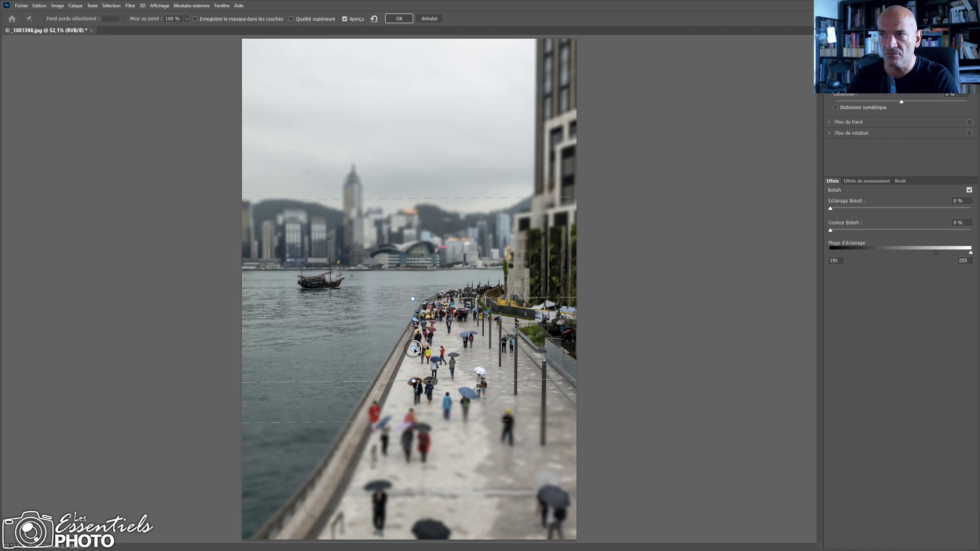
# Move the tilt-shift centre onto the umbrella group lower on the promenade, then adjust the sharp and transition limits and tilt the band slightly.
pyautogui.moveTo(415, 352); pyautogui.dragTo(429, 431)
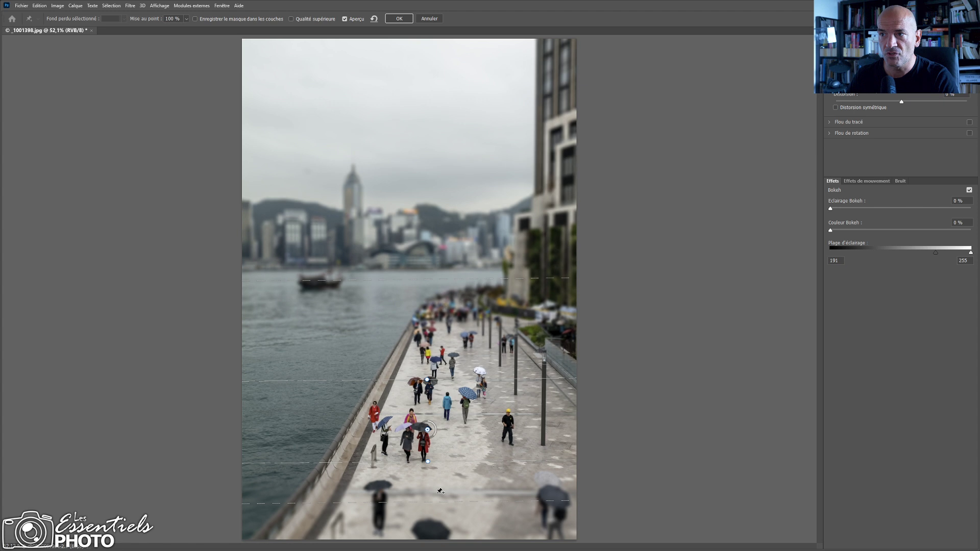
pyautogui.moveTo(420, 379); pyautogui.dragTo(420, 372)
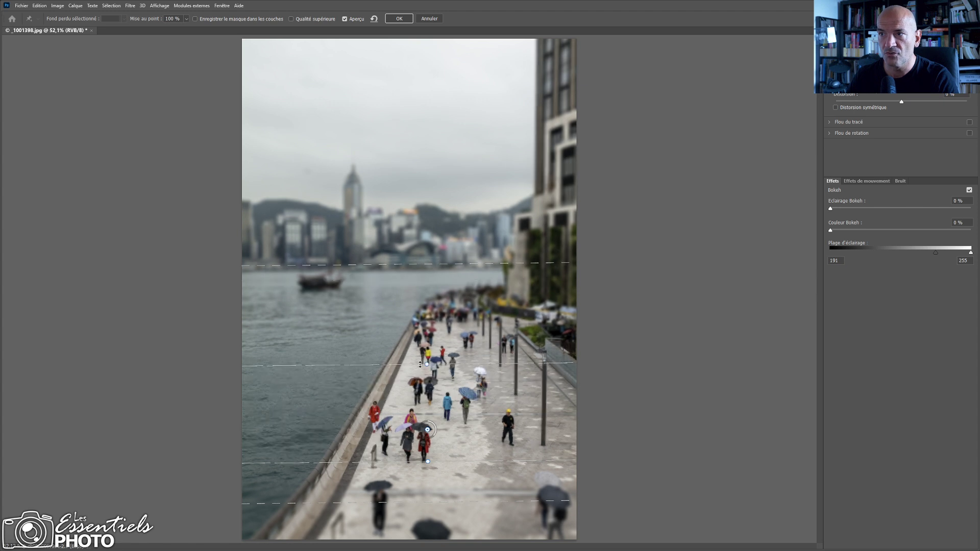
pyautogui.moveTo(411, 298); pyautogui.dragTo(412, 298)
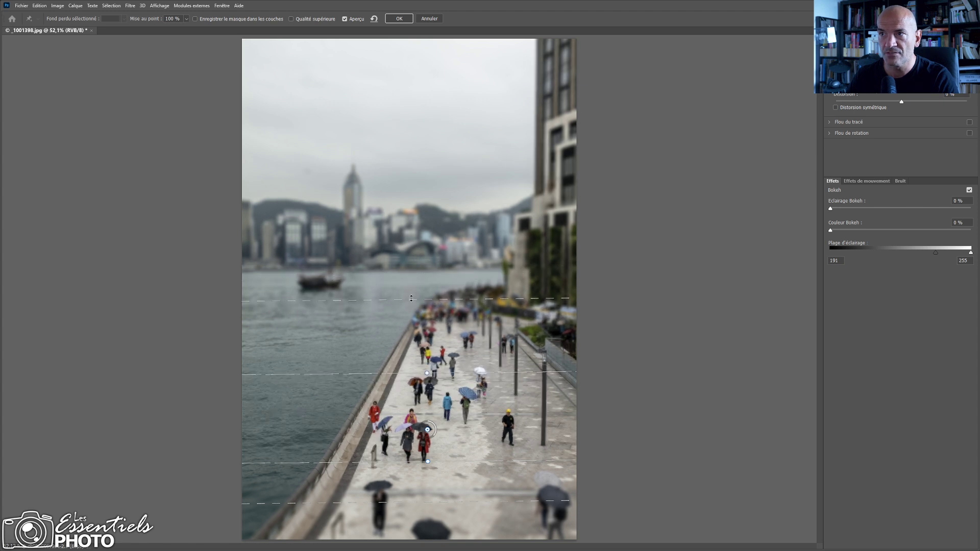
pyautogui.moveTo(398, 511); pyautogui.dragTo(397, 530)
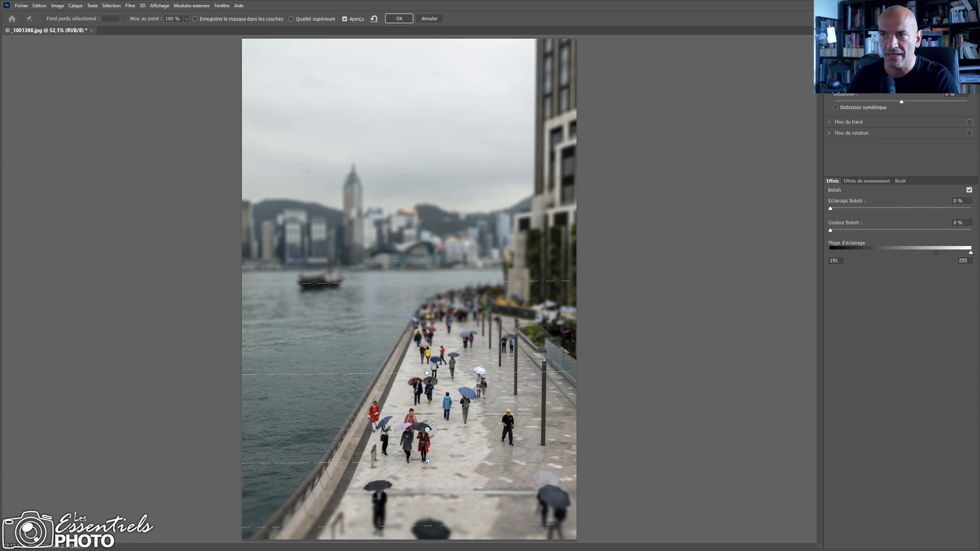
pyautogui.moveTo(426, 462); pyautogui.dragTo(429, 462)
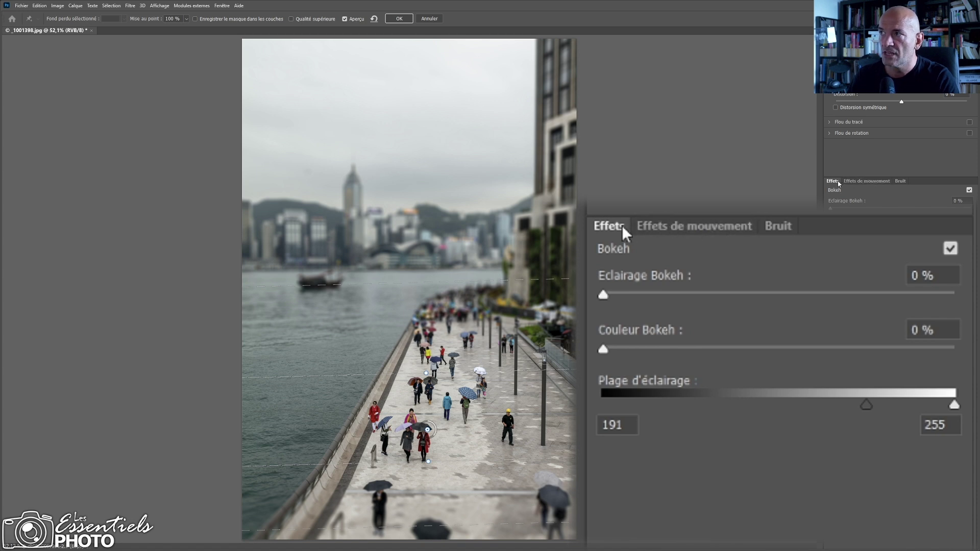
pyautogui.click(869, 181)
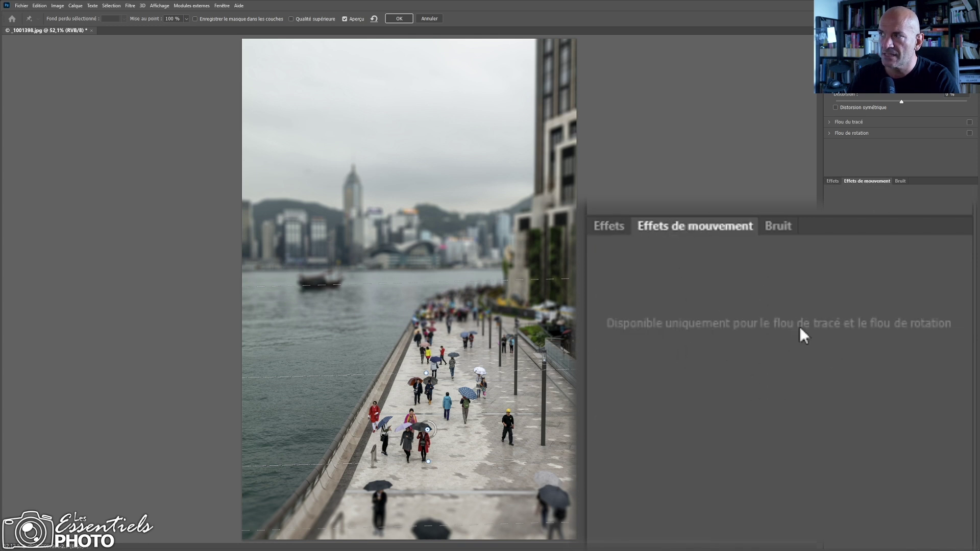
pyautogui.click(834, 182)
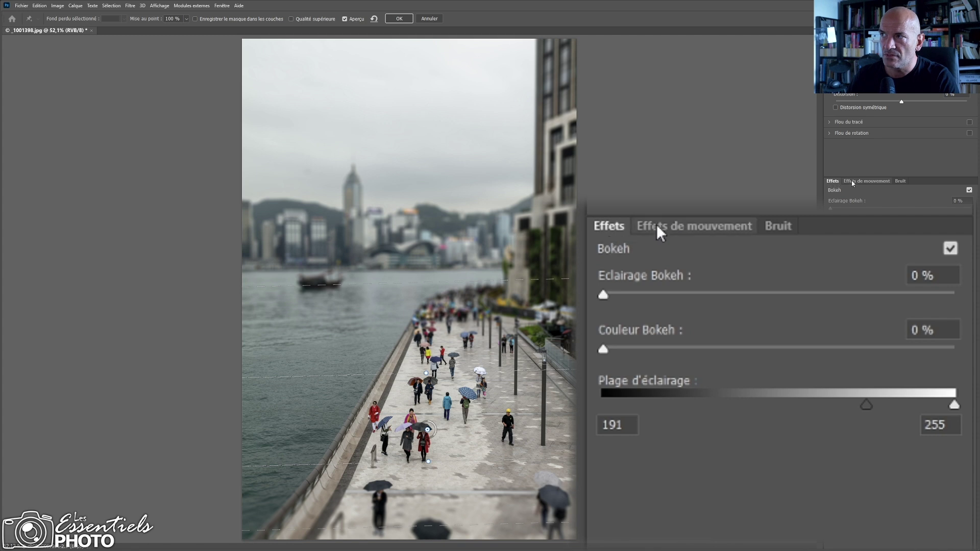
pyautogui.click(901, 181)
pyautogui.click(831, 183)
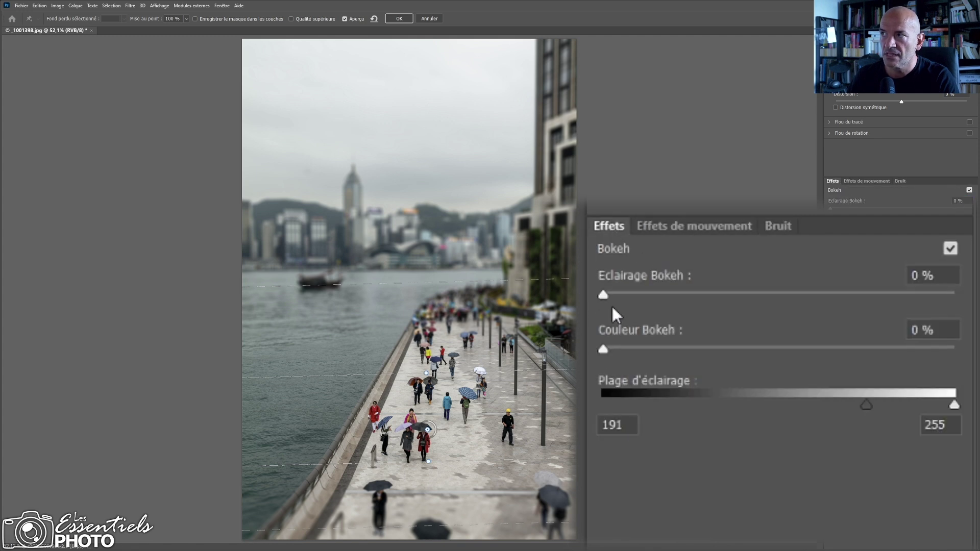
# Set Eclairage Bokeh to 34 %, try Couleur Bokeh at 75 %, and bring it down to 1 %.
pyautogui.moveTo(606, 295); pyautogui.dragTo(688, 295)
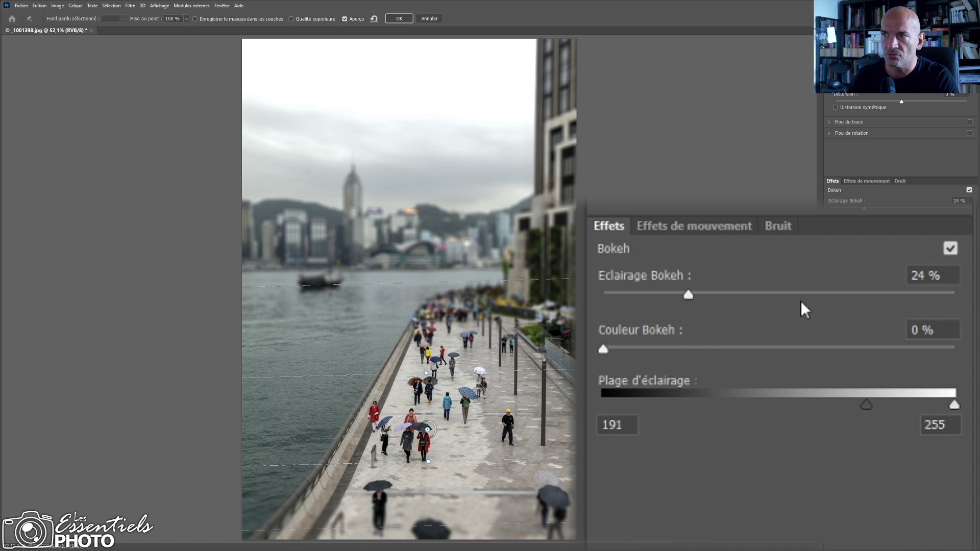
pyautogui.moveTo(685, 295); pyautogui.dragTo(592, 299)
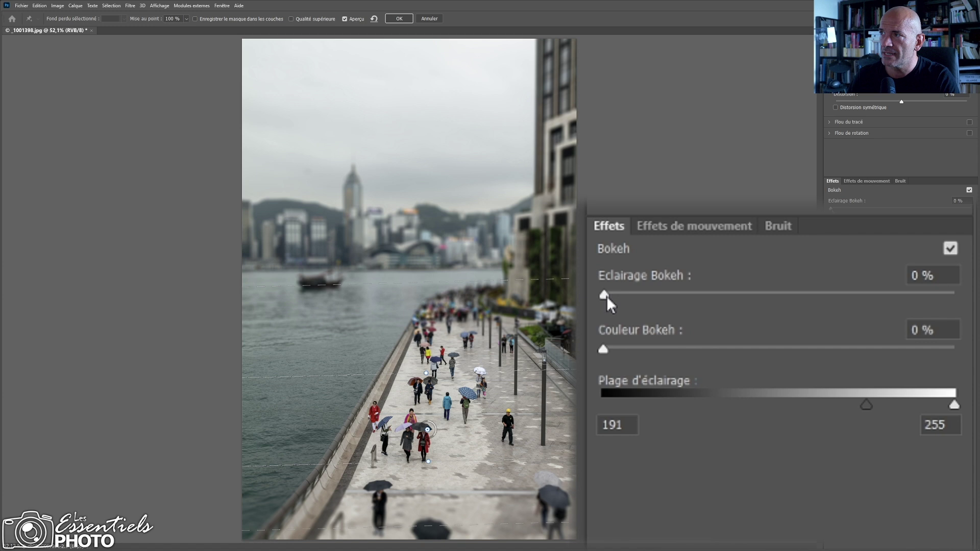
pyautogui.moveTo(604, 295); pyautogui.dragTo(681, 299)
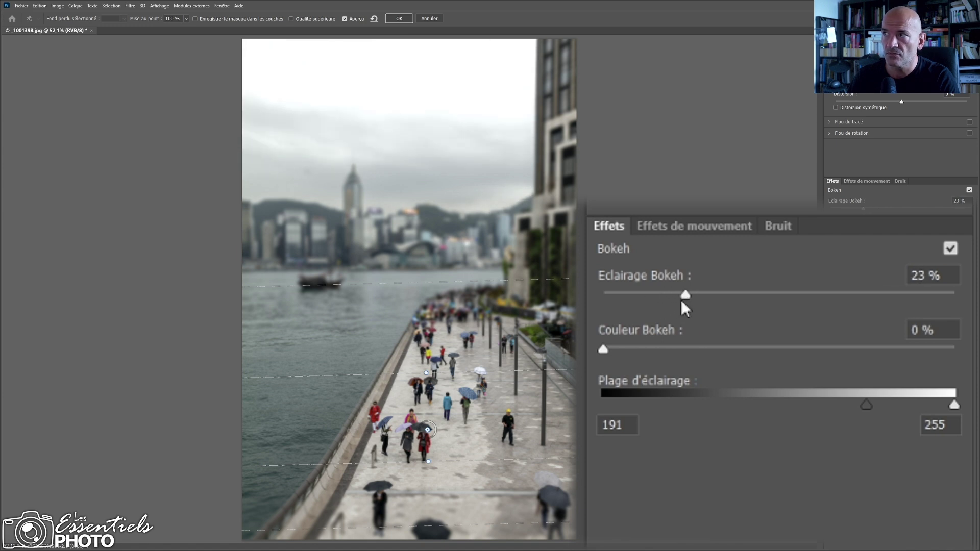
pyautogui.moveTo(606, 349); pyautogui.dragTo(782, 350)
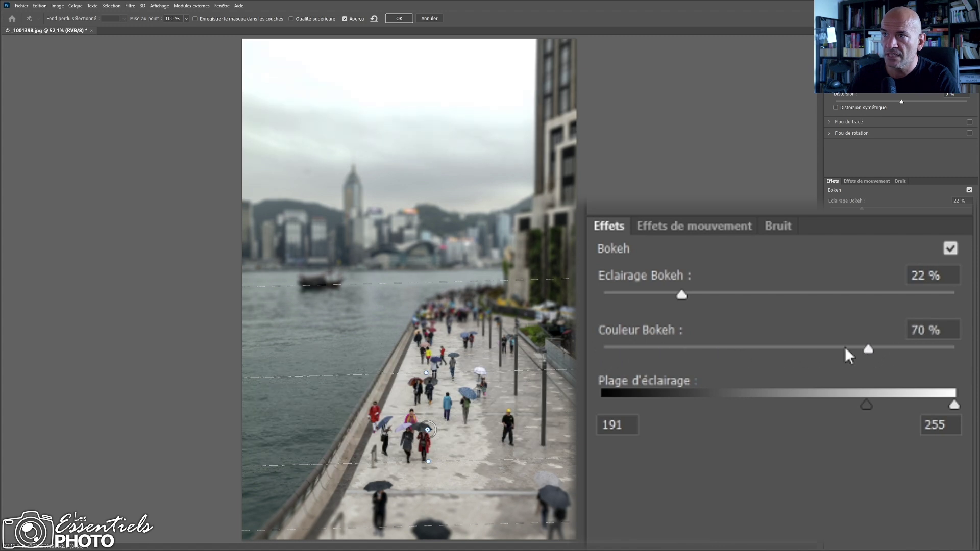
pyautogui.moveTo(680, 294); pyautogui.dragTo(707, 310)
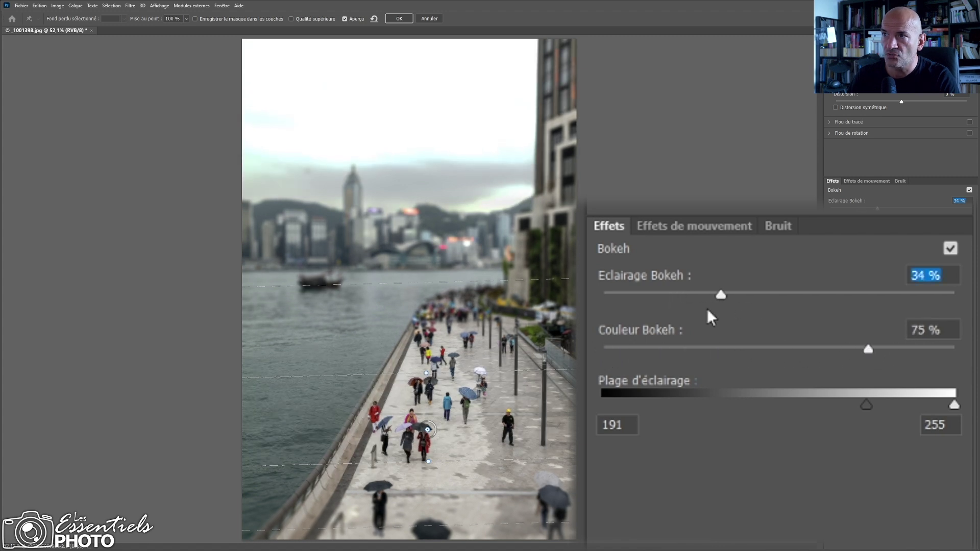
pyautogui.moveTo(880, 346); pyautogui.dragTo(606, 349)
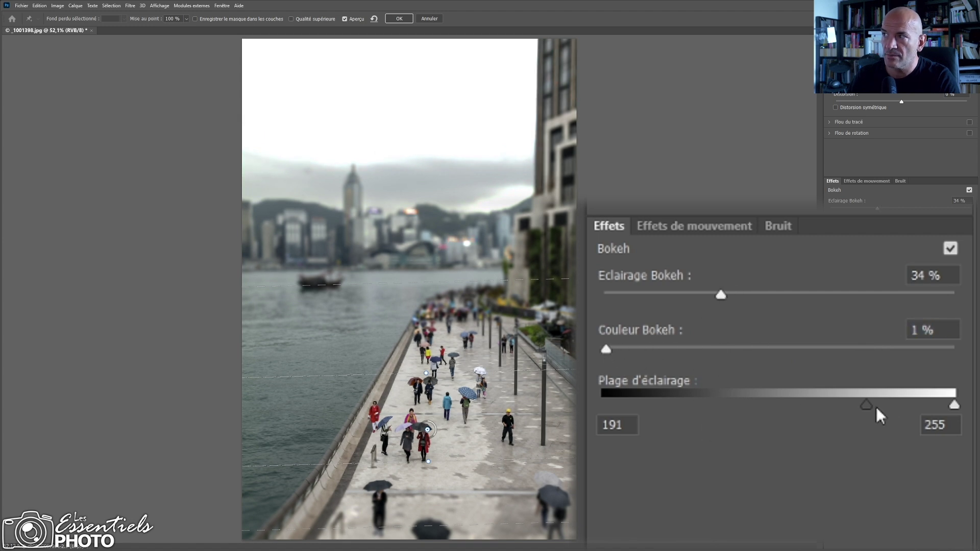
# Adjust the Plage d'éclairage to 204–255 and return Eclairage Bokeh to 0 %.
pyautogui.moveTo(867, 409)
pyautogui.mouseDown()
pyautogui.moveTo(603, 405)
pyautogui.moveTo(920, 404)
pyautogui.moveTo(873, 406)
pyautogui.mouseUp()
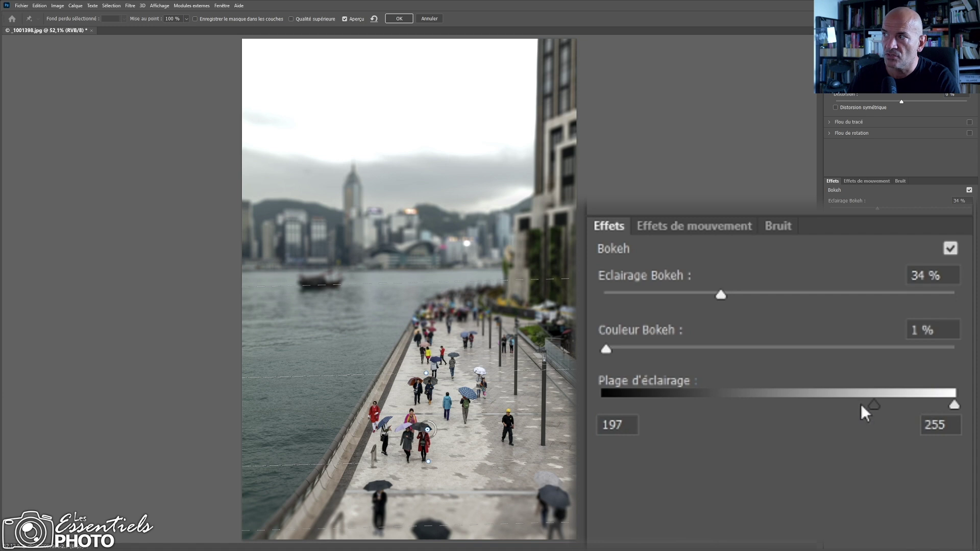
pyautogui.moveTo(953, 406); pyautogui.dragTo(823, 406)
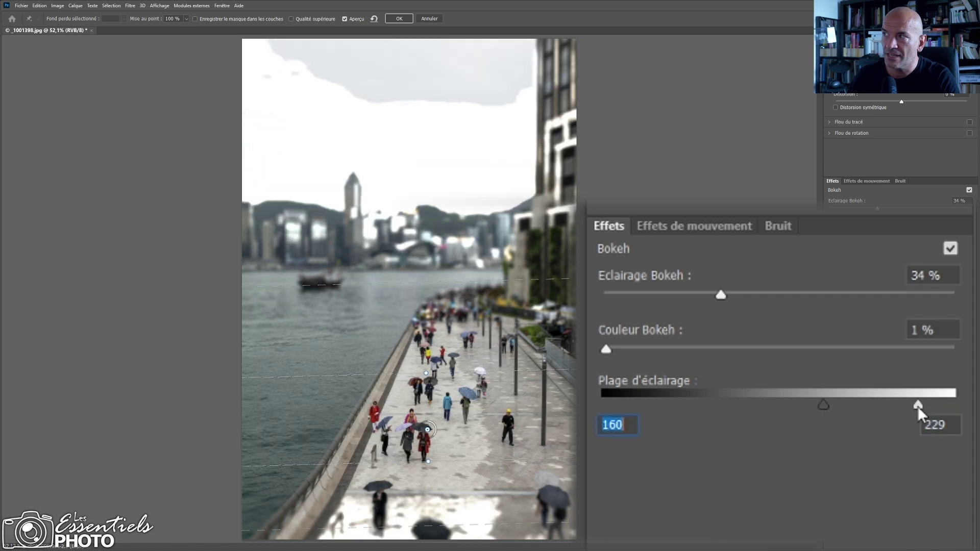
pyautogui.moveTo(917, 407); pyautogui.dragTo(962, 407)
pyautogui.moveTo(826, 406); pyautogui.dragTo(885, 406)
pyautogui.moveTo(721, 305); pyautogui.dragTo(604, 298)
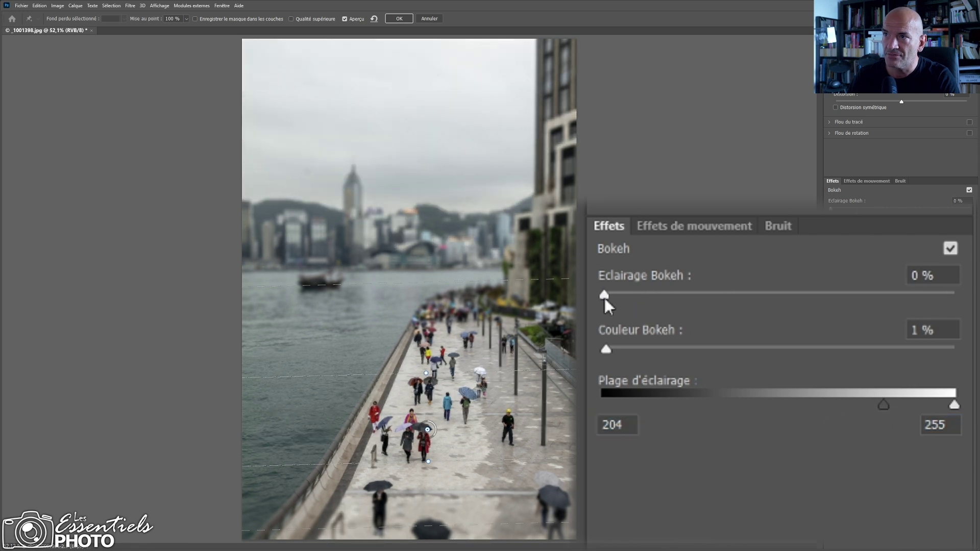
# Add Grain noise to the blurred areas with a Quantité of 4,90 %, checking it at 200 % zoom.
pyautogui.click(900, 181)
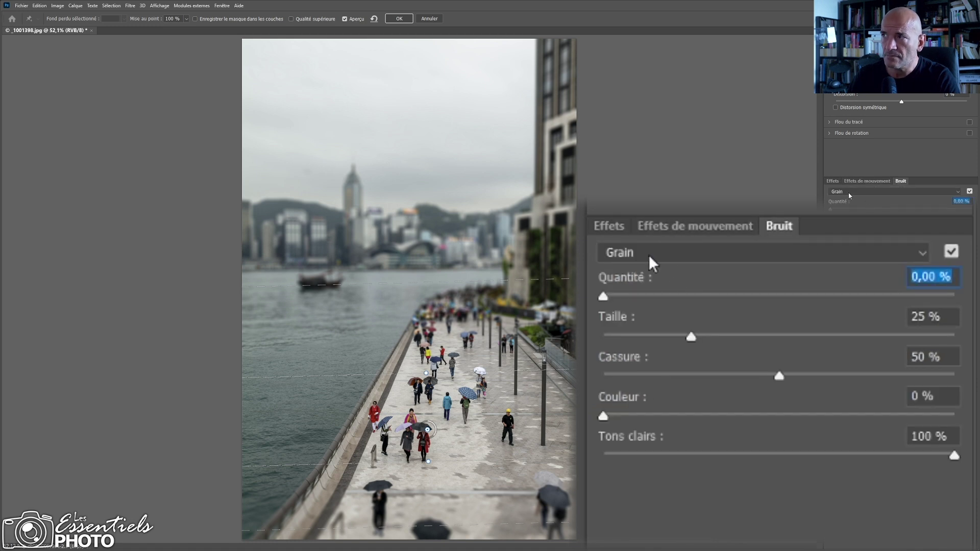
pyautogui.moveTo(604, 295); pyautogui.dragTo(612, 294)
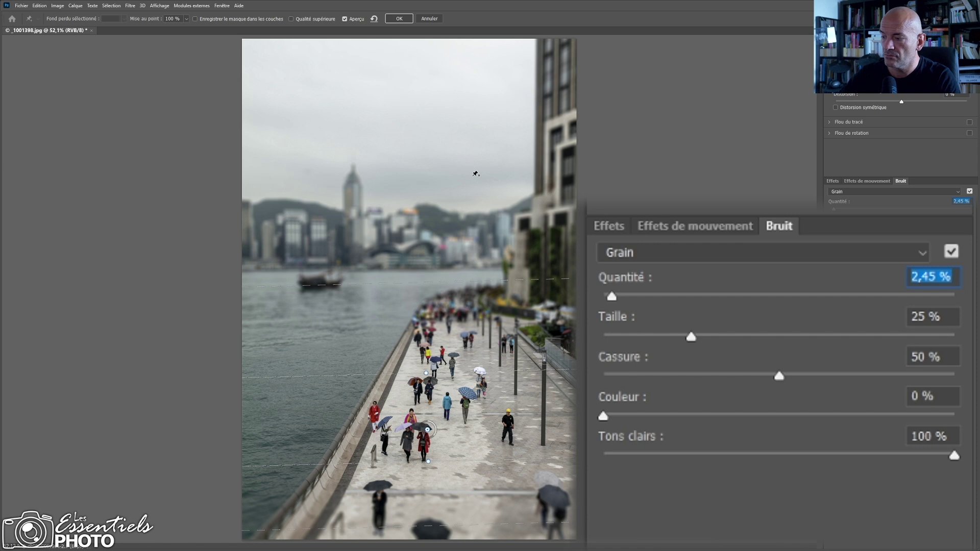
pyautogui.hotkey('ctrl', '+')
pyautogui.hotkey('ctrl', '+')
pyautogui.hotkey('ctrl', '+')
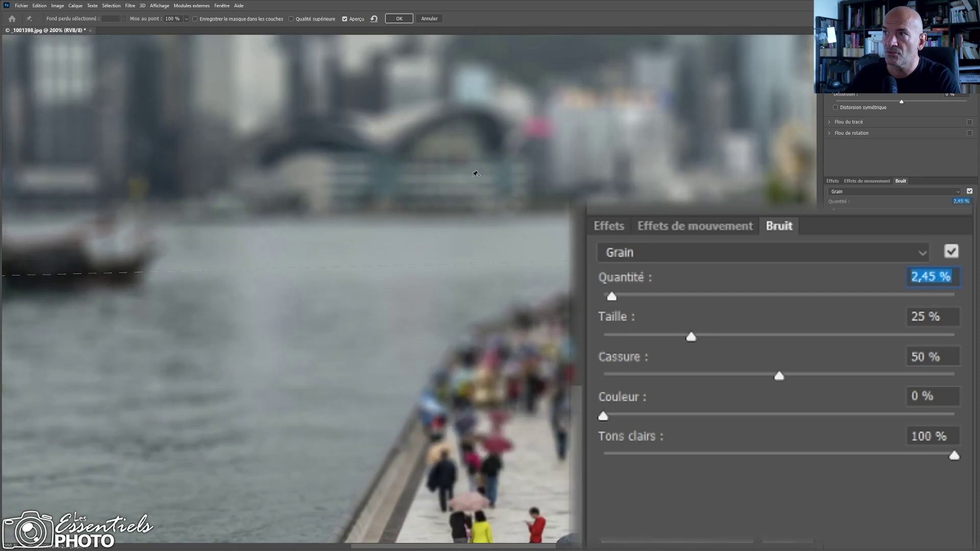
pyautogui.moveTo(617, 303)
pyautogui.mouseDown()
pyautogui.moveTo(749, 296)
pyautogui.moveTo(636, 298)
pyautogui.moveTo(639, 306)
pyautogui.moveTo(603, 299)
pyautogui.mouseUp()
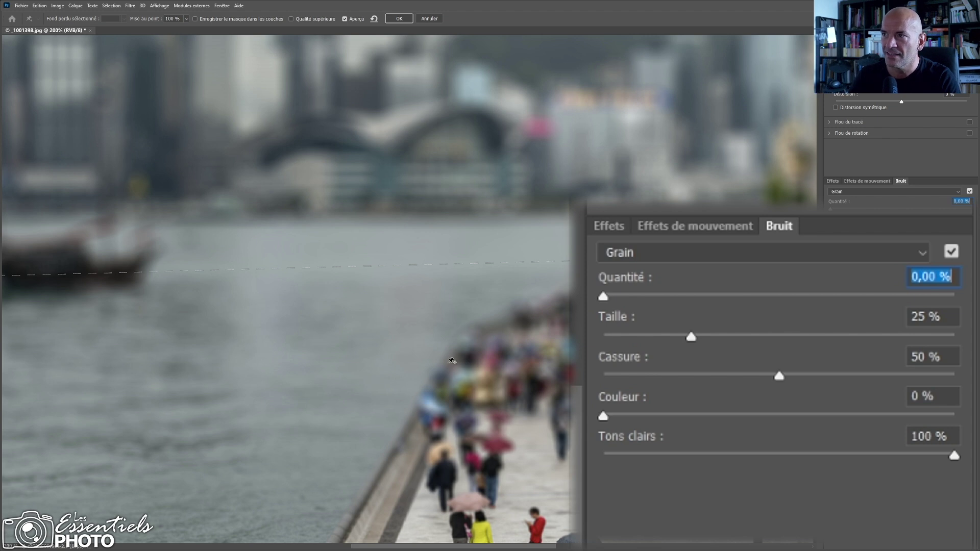
pyautogui.moveTo(606, 298); pyautogui.dragTo(620, 299)
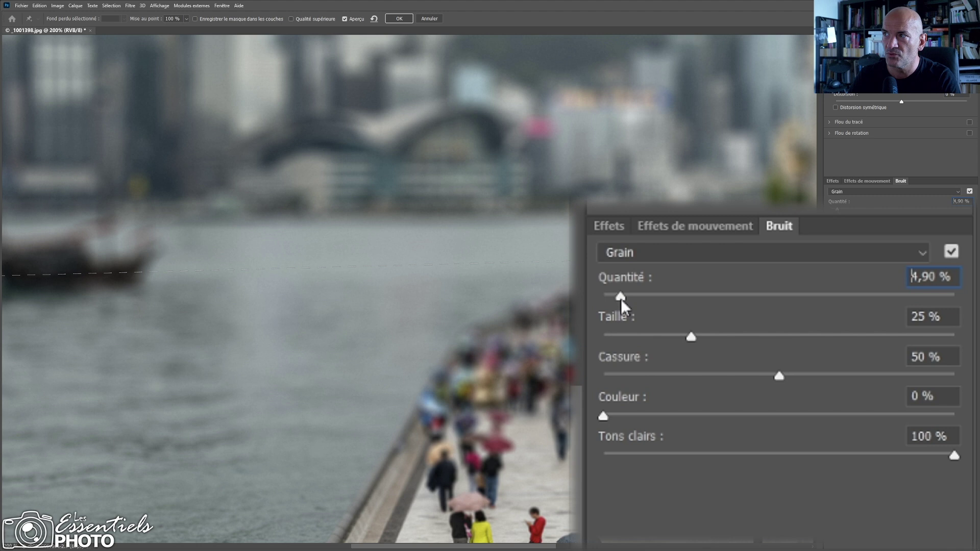
# Keep the Grain noise type and set its Taille to 13 %, Cassure to 54 % and Quantité to 6,81 %.
pyautogui.click(641, 255)
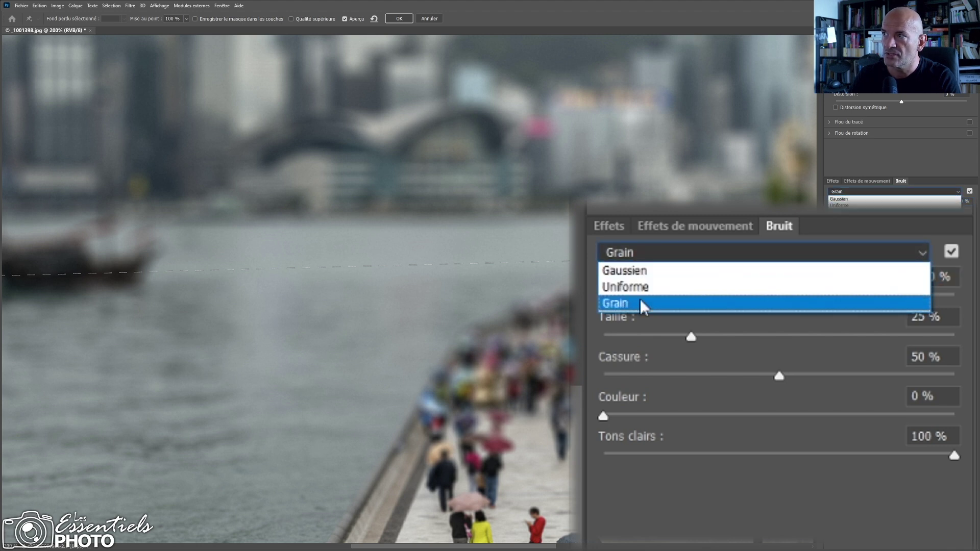
pyautogui.click(648, 251)
pyautogui.moveTo(619, 295); pyautogui.dragTo(655, 295)
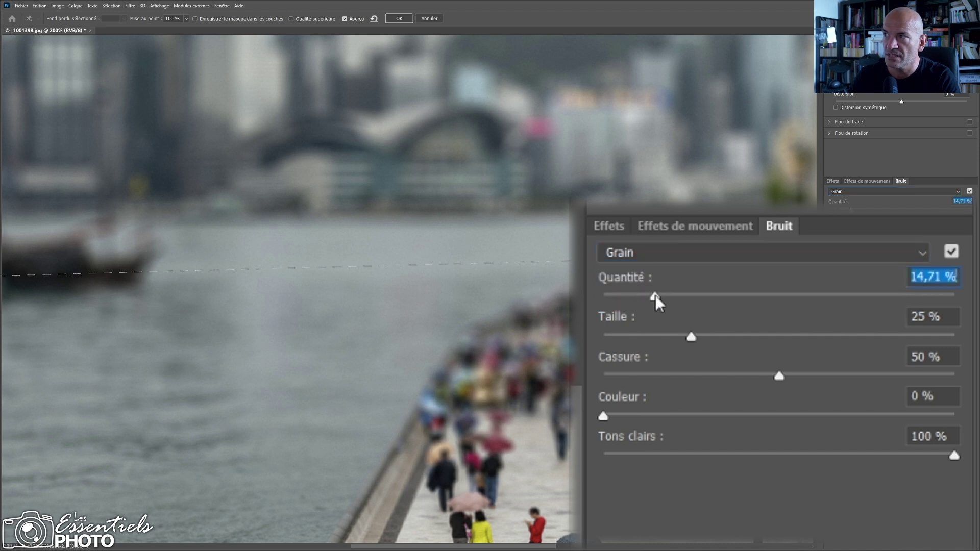
pyautogui.moveTo(683, 339); pyautogui.dragTo(828, 341)
pyautogui.moveTo(726, 337); pyautogui.dragTo(647, 338)
pyautogui.moveTo(779, 378)
pyautogui.mouseDown()
pyautogui.moveTo(660, 382)
pyautogui.moveTo(811, 376)
pyautogui.moveTo(791, 376)
pyautogui.mouseUp()
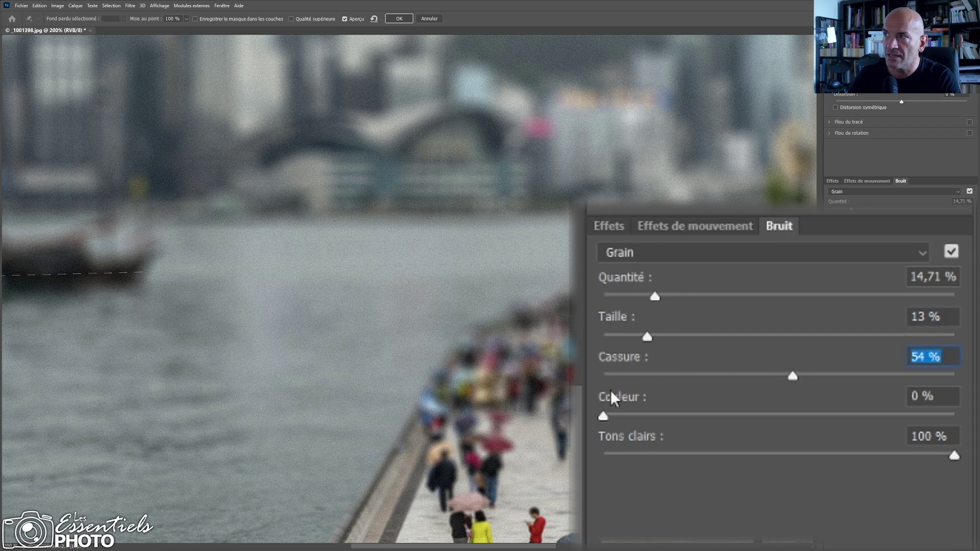
pyautogui.moveTo(651, 298); pyautogui.dragTo(626, 299)
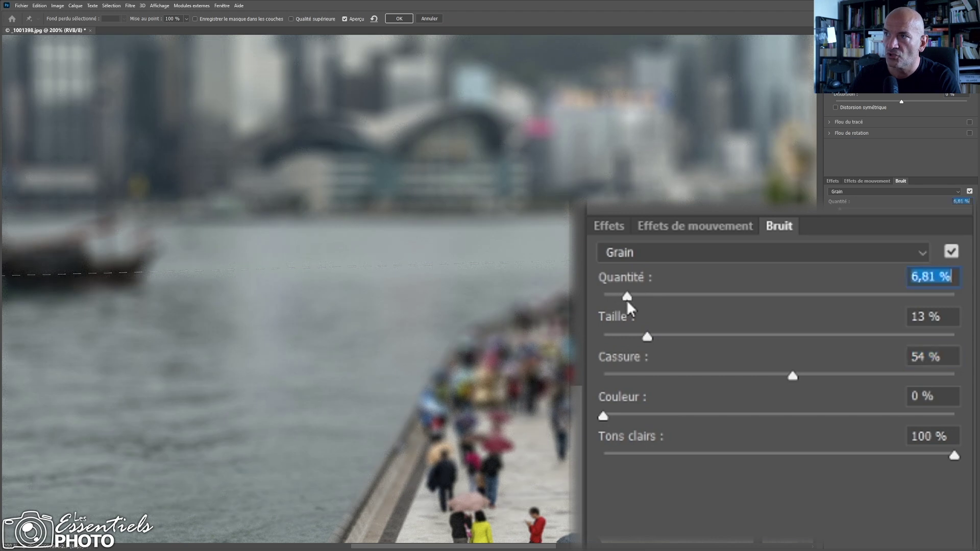
pyautogui.hotkey('ctrl', '0')
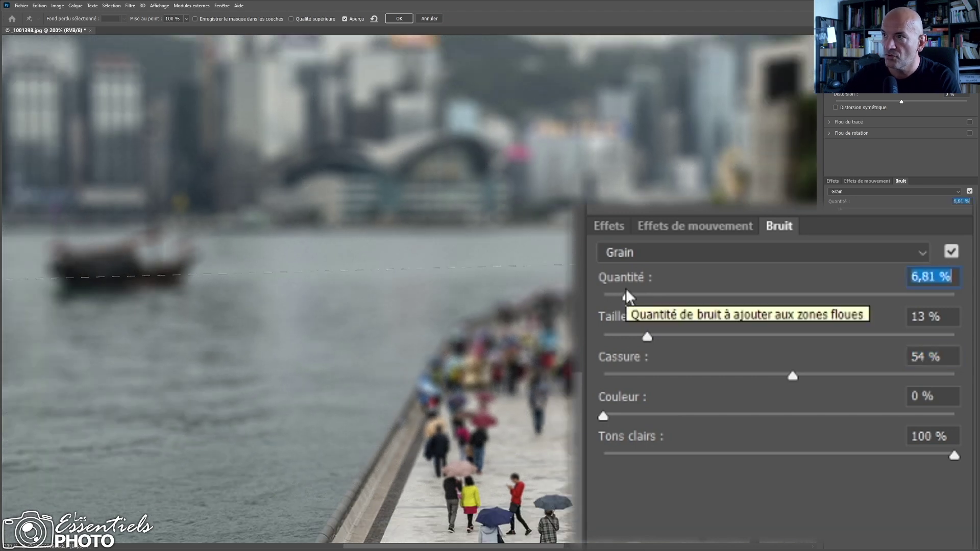
# Turn on the Qualité supérieure option and apply the tilt-shift blur to the photo.
pyautogui.hotkey('ctrl', '-')
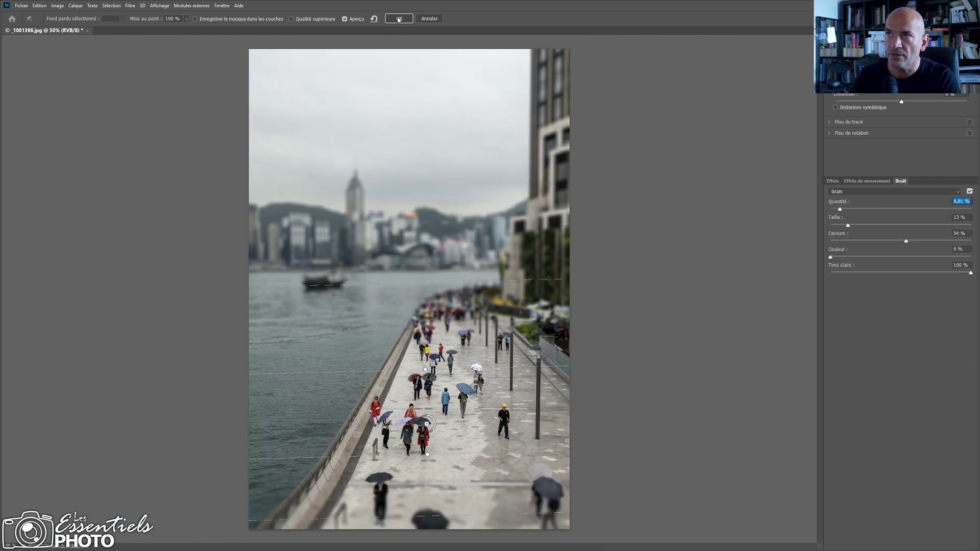
pyautogui.click(291, 19)
pyautogui.click(402, 20)
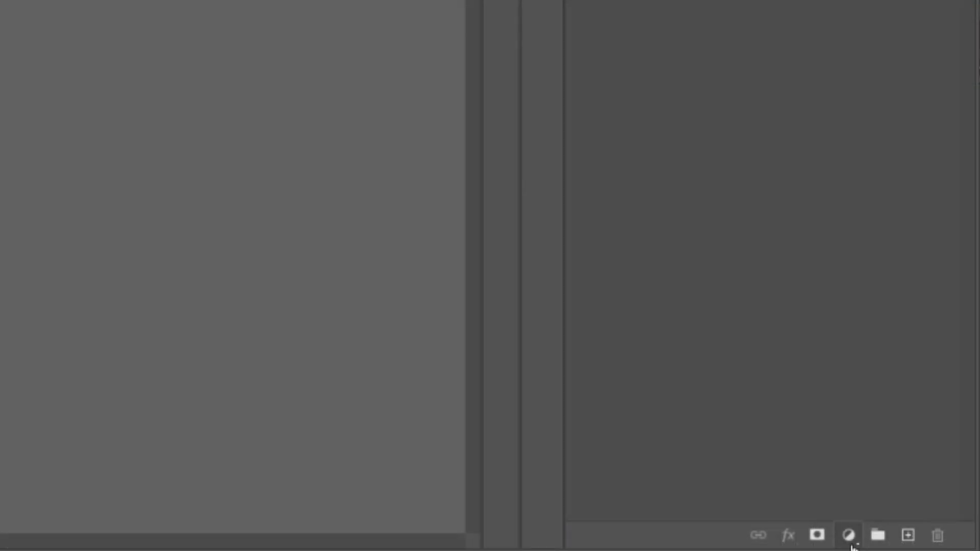
# Add a Vibrance adjustment layer with Vibrance +40 and Saturation +9, and compare the photo with and without it.
pyautogui.click(928, 544)
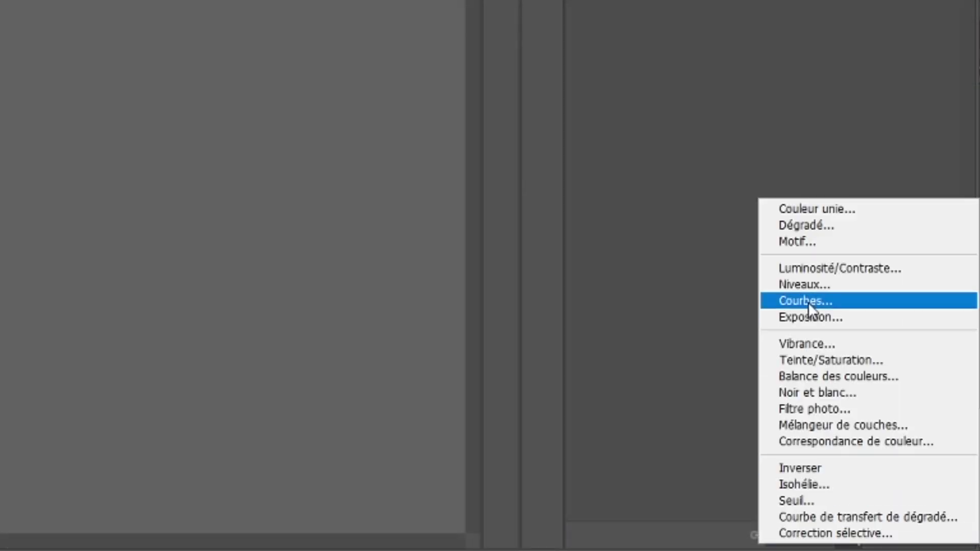
pyautogui.click(817, 345)
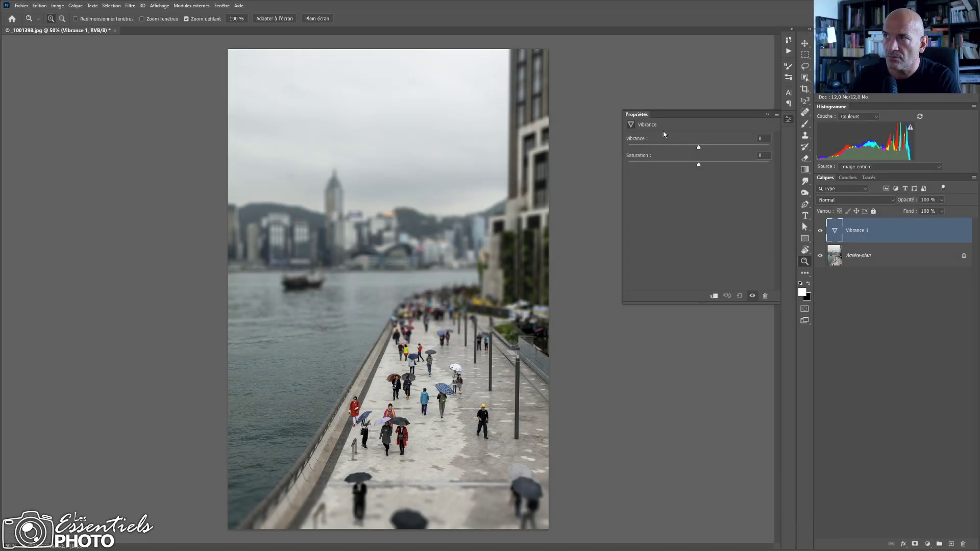
pyautogui.moveTo(703, 148); pyautogui.dragTo(724, 149)
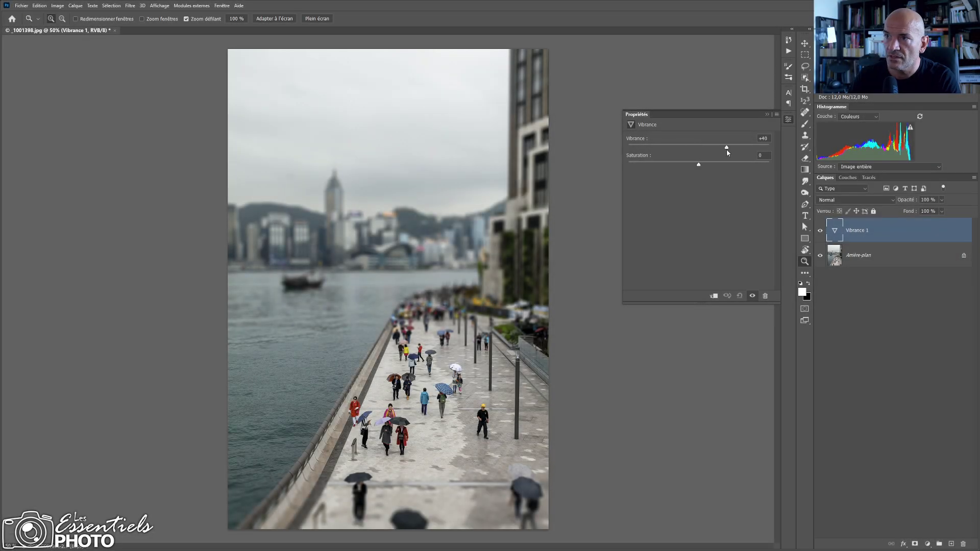
pyautogui.moveTo(699, 165); pyautogui.dragTo(706, 168)
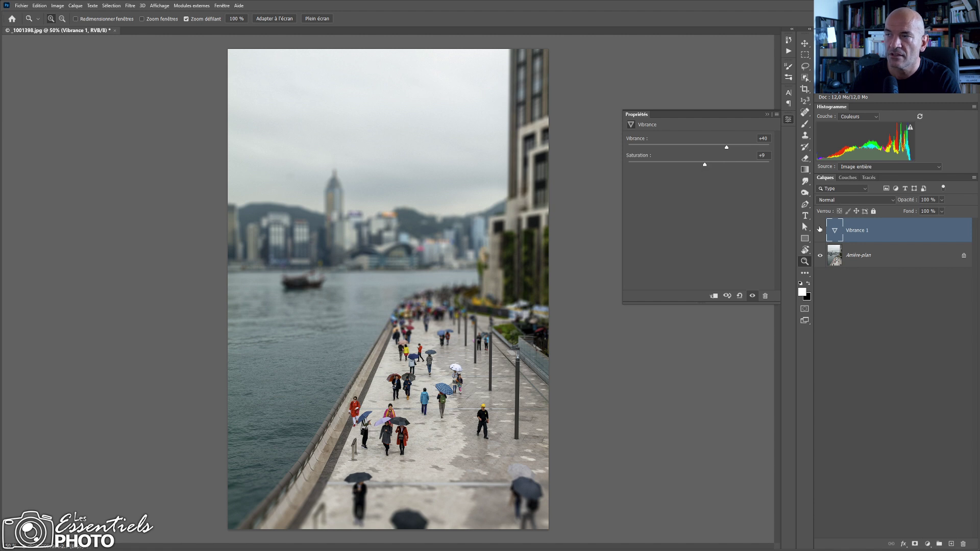
pyautogui.click(820, 230)
pyautogui.click(820, 234)
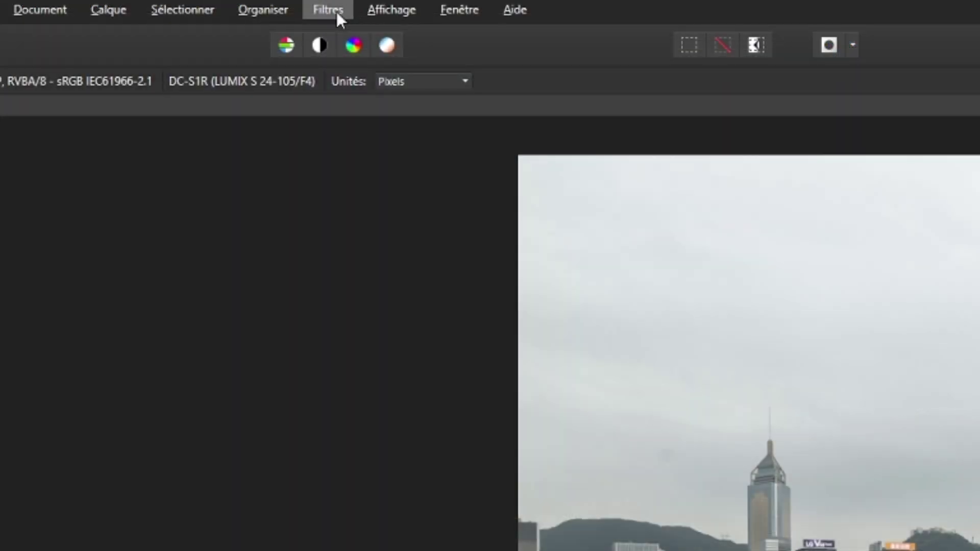
# Switch to Affinity Photo and start the Flou de la profondeur de champ filter on the waterfront photo in Maquette mode.
pyautogui.click(336, 11)
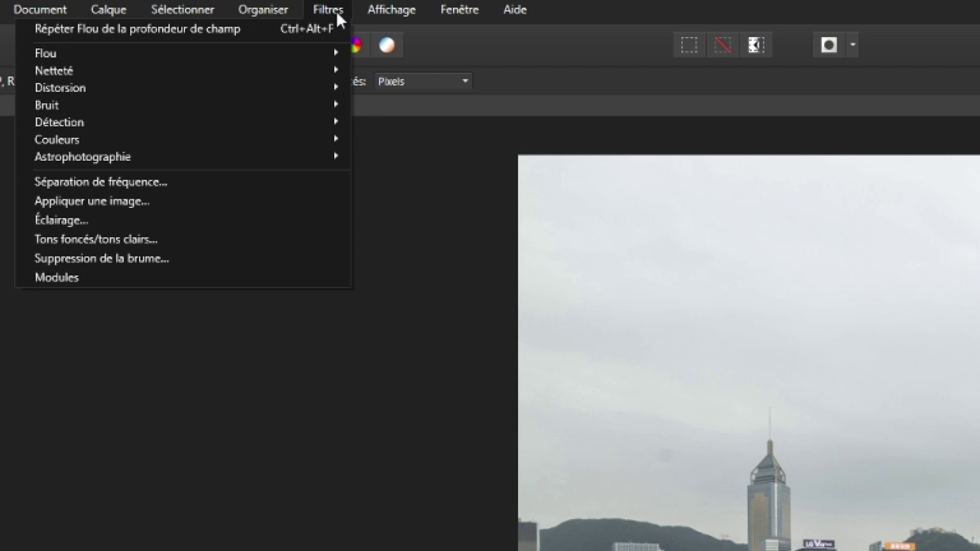
pyautogui.moveTo(268, 60)
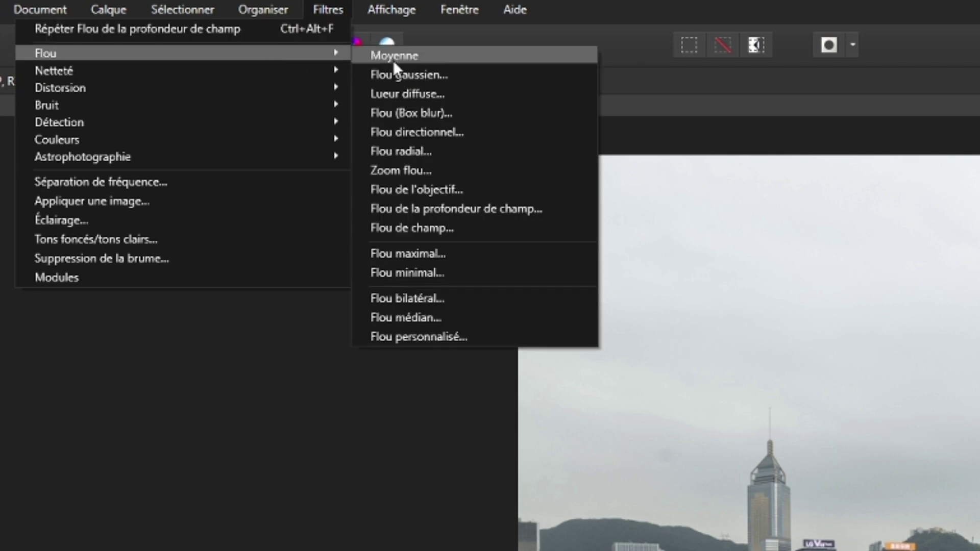
pyautogui.click(473, 208)
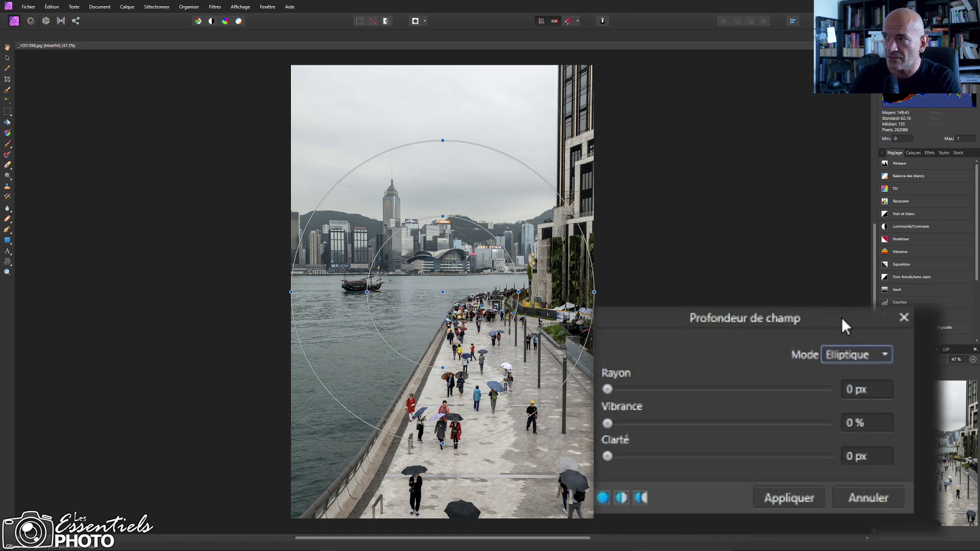
pyautogui.click(883, 363)
pyautogui.click(883, 405)
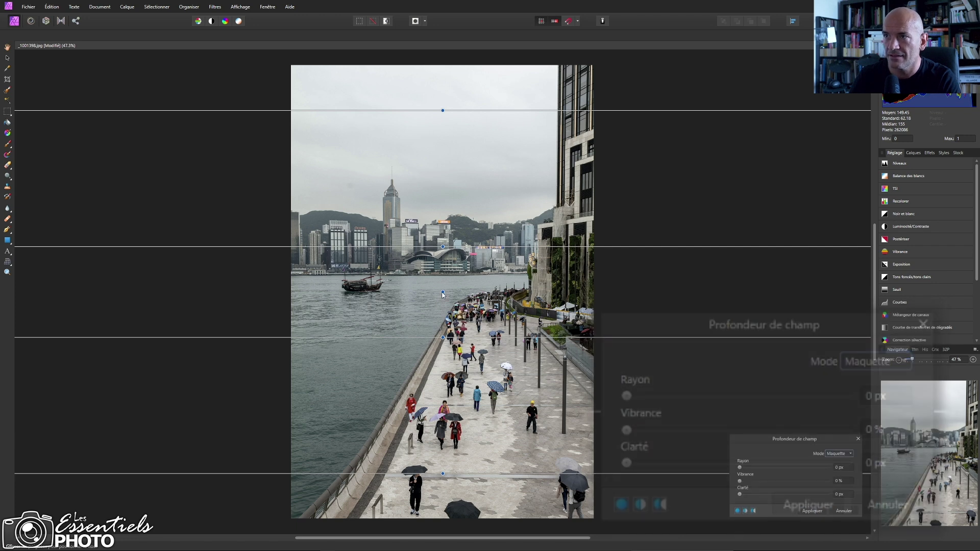
# Centre the slightly tilted focus band on the promenade walkers and bring its upper blur limit down to the far shoreline.
pyautogui.moveTo(442, 293); pyautogui.dragTo(443, 301)
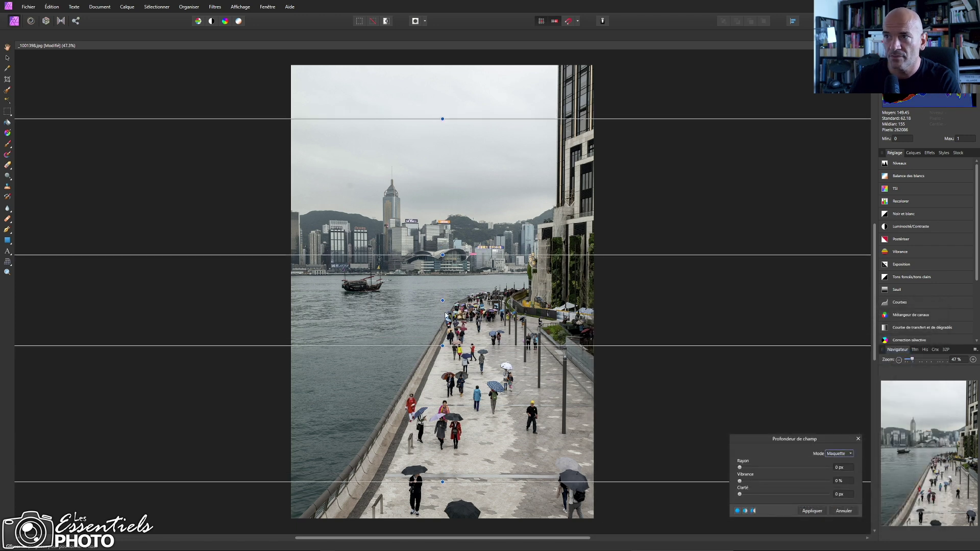
pyautogui.moveTo(442, 485); pyautogui.dragTo(441, 383)
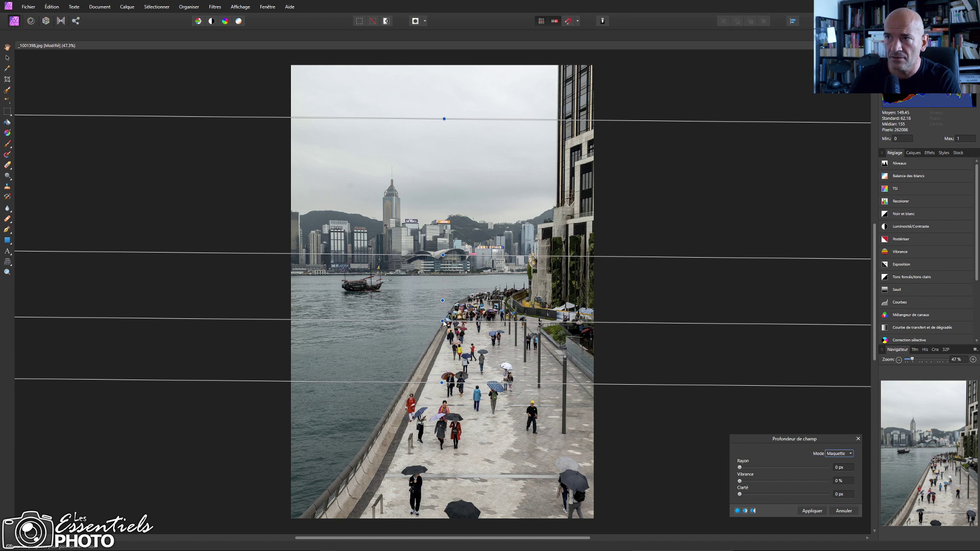
pyautogui.moveTo(442, 383); pyautogui.dragTo(444, 403)
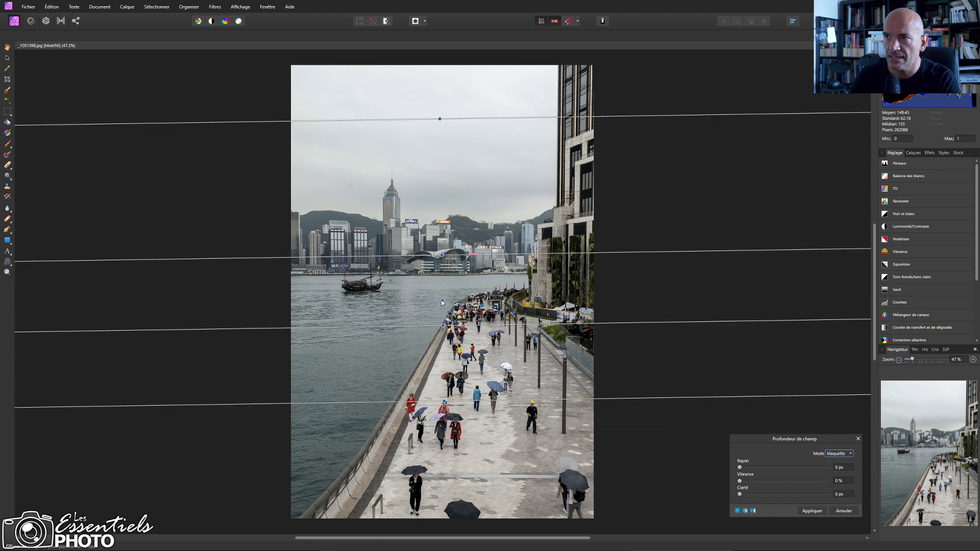
pyautogui.moveTo(443, 326); pyautogui.dragTo(443, 340)
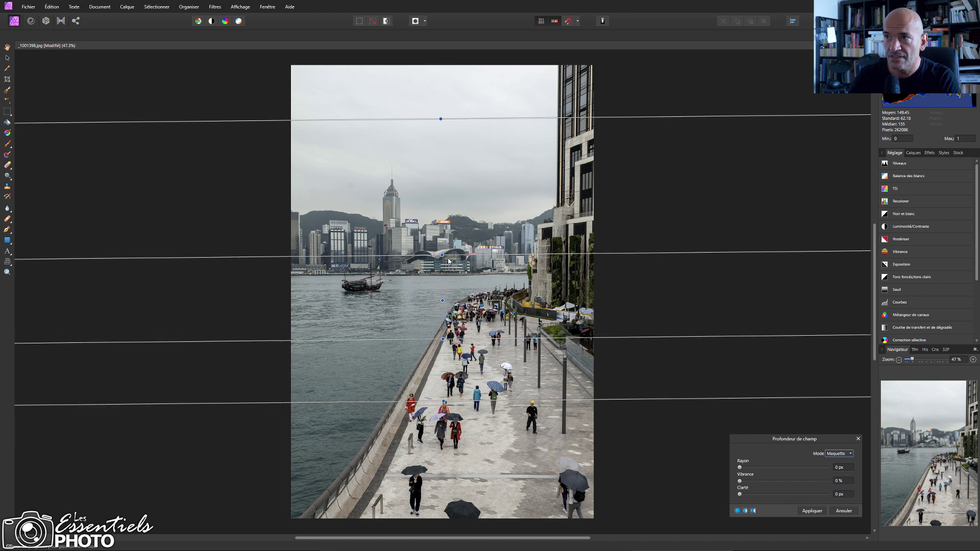
pyautogui.moveTo(443, 301); pyautogui.dragTo(469, 406)
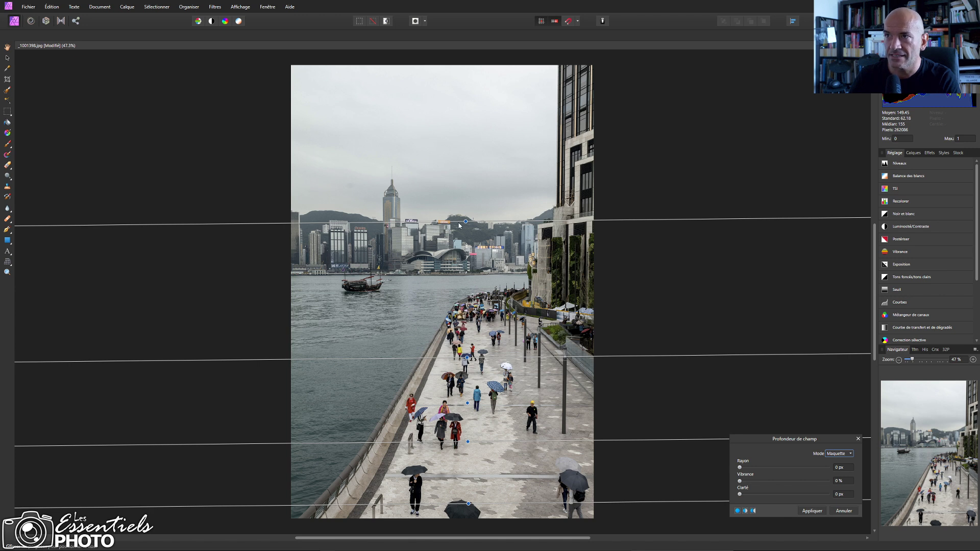
pyautogui.moveTo(466, 221); pyautogui.dragTo(465, 267)
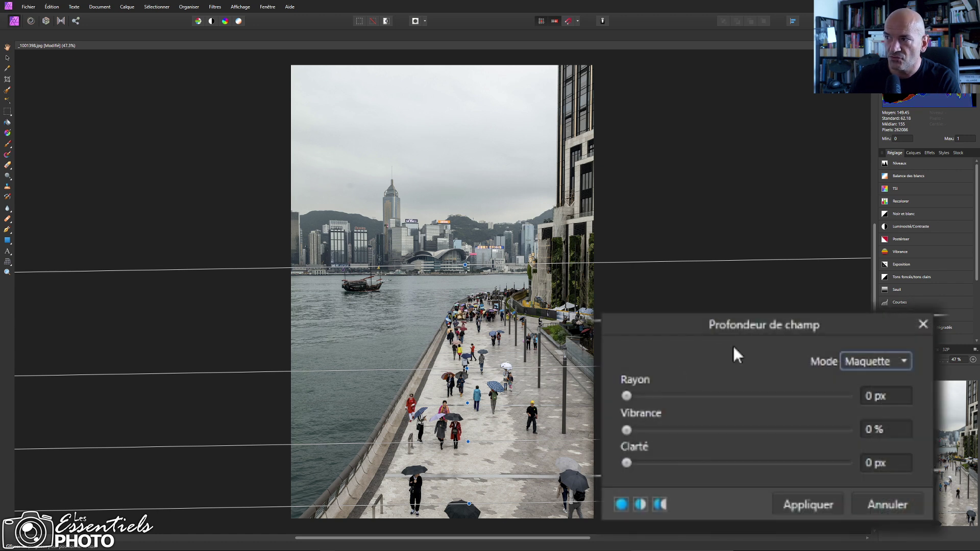
# Set the blur Rayon to 33,6 px and extend the sharp band and its lower transition toward the photo's bottom edge.
pyautogui.moveTo(630, 395); pyautogui.dragTo(747, 397)
pyautogui.moveTo(755, 403); pyautogui.dragTo(780, 397)
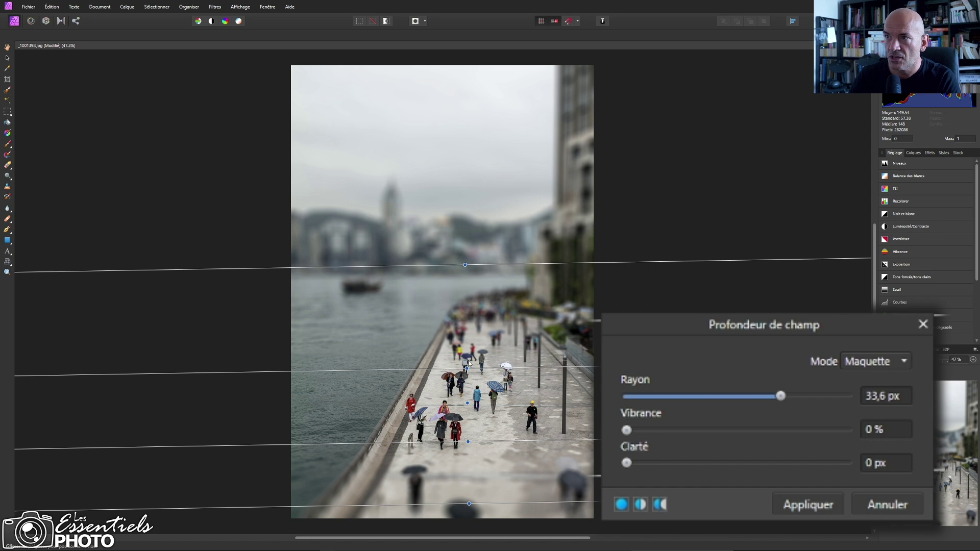
pyautogui.moveTo(466, 371); pyautogui.dragTo(469, 366)
pyautogui.moveTo(466, 442); pyautogui.dragTo(468, 455)
pyautogui.moveTo(470, 505); pyautogui.dragTo(468, 528)
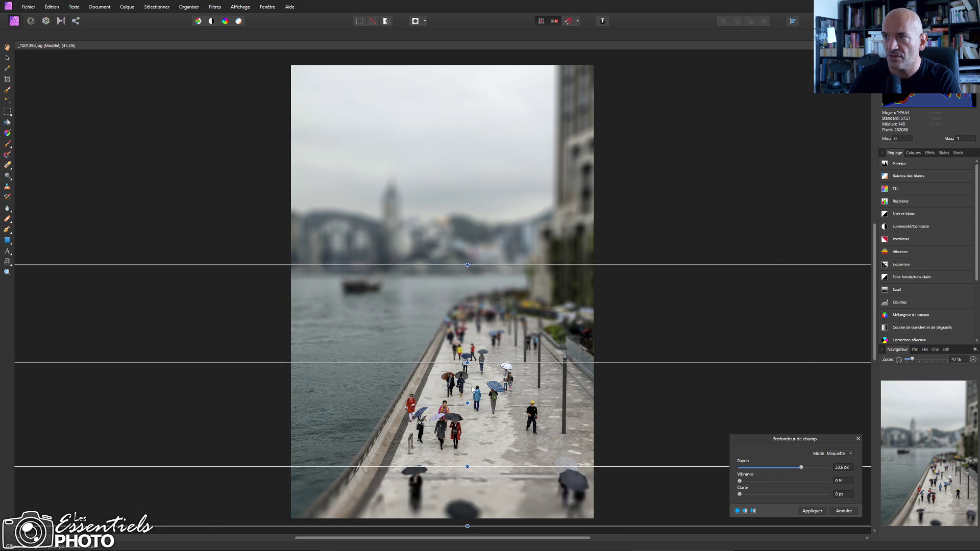
# Extend the sharp band and its upper transition toward the skyline, shift the whole band slightly down and keep a slight tilt.
pyautogui.moveTo(467, 363); pyautogui.dragTo(468, 359)
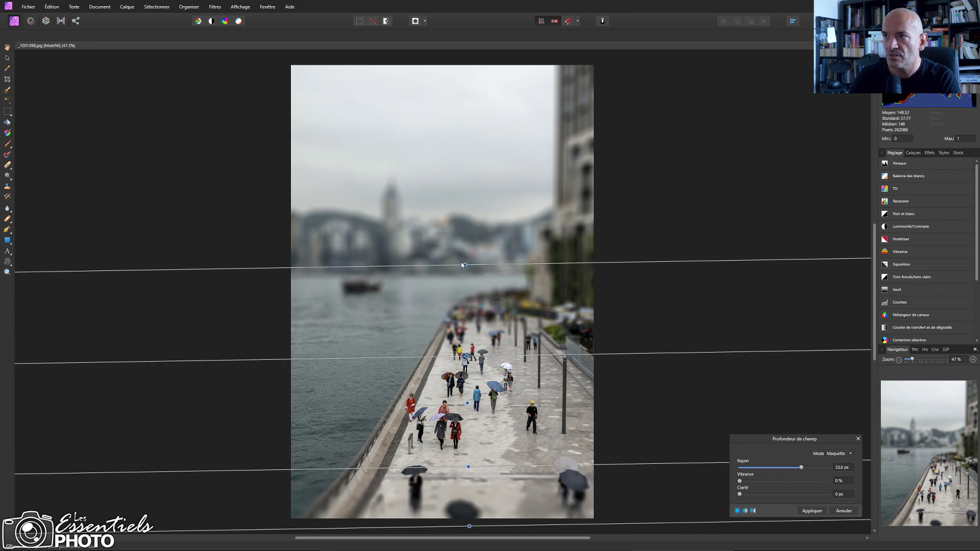
pyautogui.moveTo(464, 265); pyautogui.dragTo(464, 215)
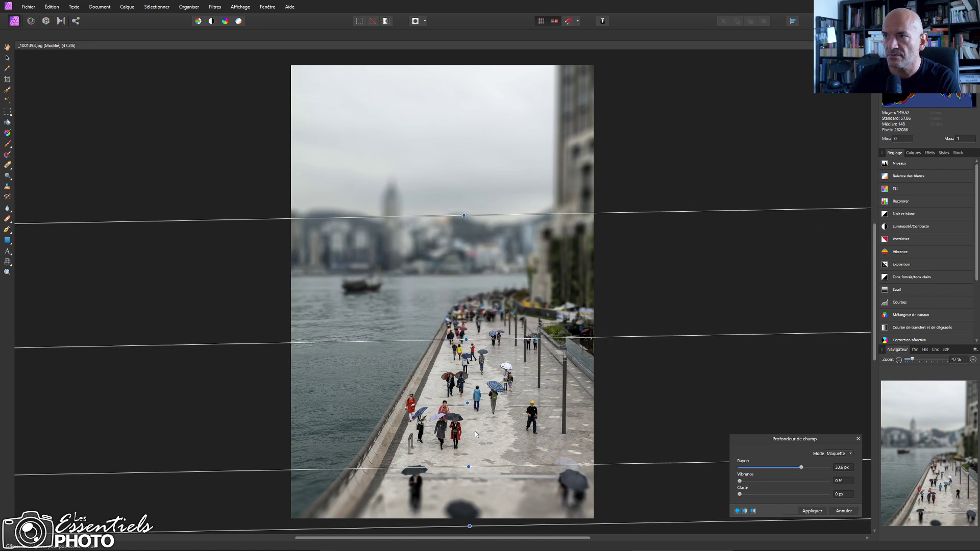
pyautogui.moveTo(469, 406); pyautogui.dragTo(468, 411)
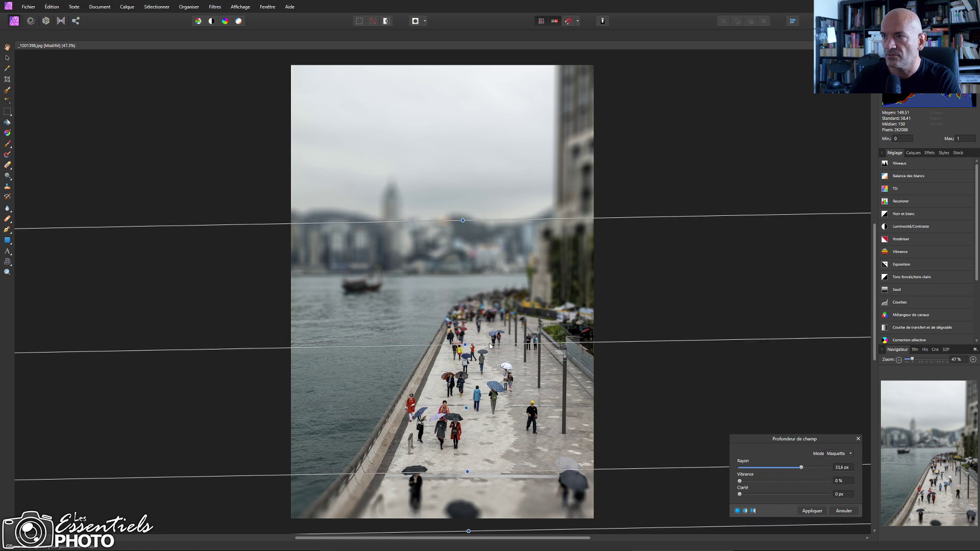
pyautogui.moveTo(466, 345); pyautogui.dragTo(467, 343)
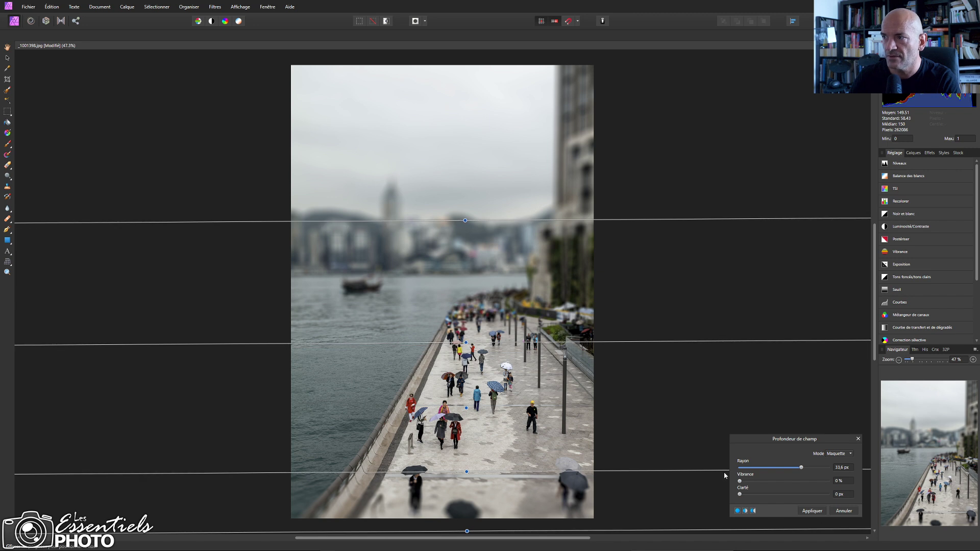
# Set the filter's Vibrance to 56 % and Clarté to 3,4 px, and apply the depth-of-field blur.
pyautogui.moveTo(740, 480); pyautogui.dragTo(786, 481)
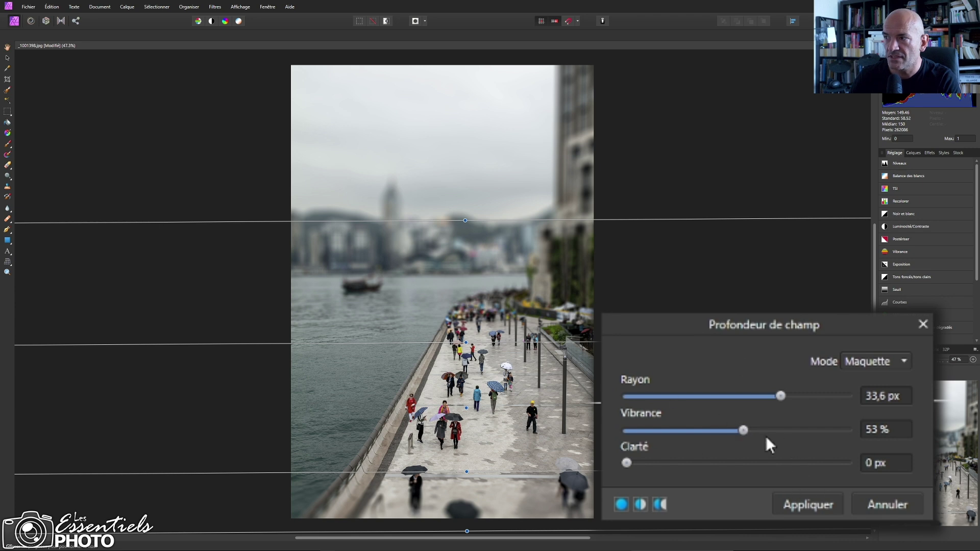
pyautogui.moveTo(742, 430)
pyautogui.mouseDown()
pyautogui.moveTo(761, 430)
pyautogui.moveTo(749, 430)
pyautogui.mouseUp()
pyautogui.moveTo(632, 463); pyautogui.dragTo(817, 465)
pyautogui.doubleClick(824, 463)
pyautogui.moveTo(627, 463); pyautogui.dragTo(688, 464)
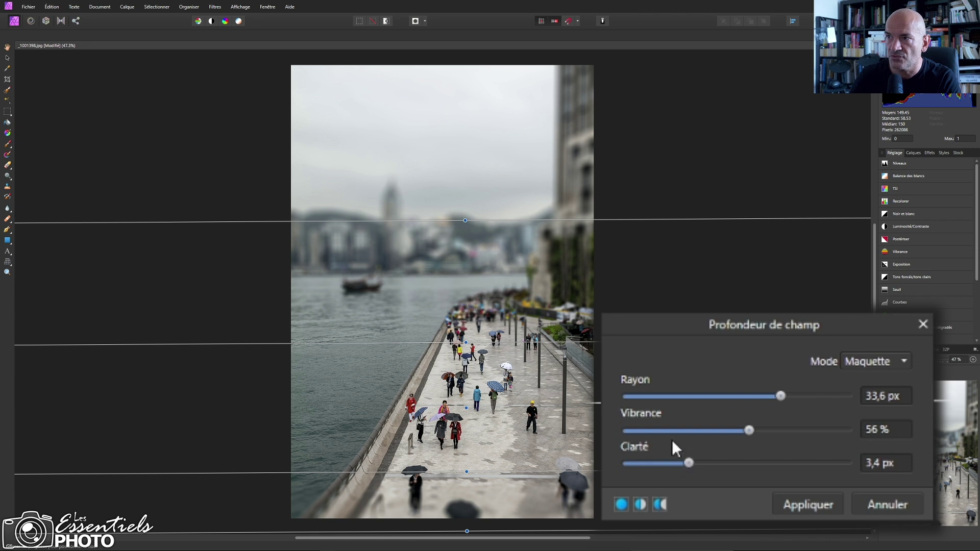
pyautogui.click(823, 506)
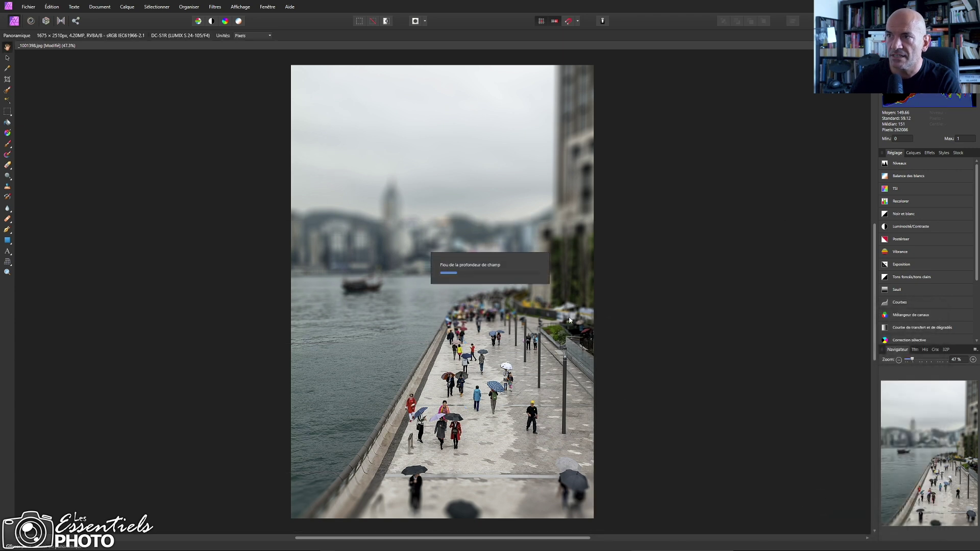